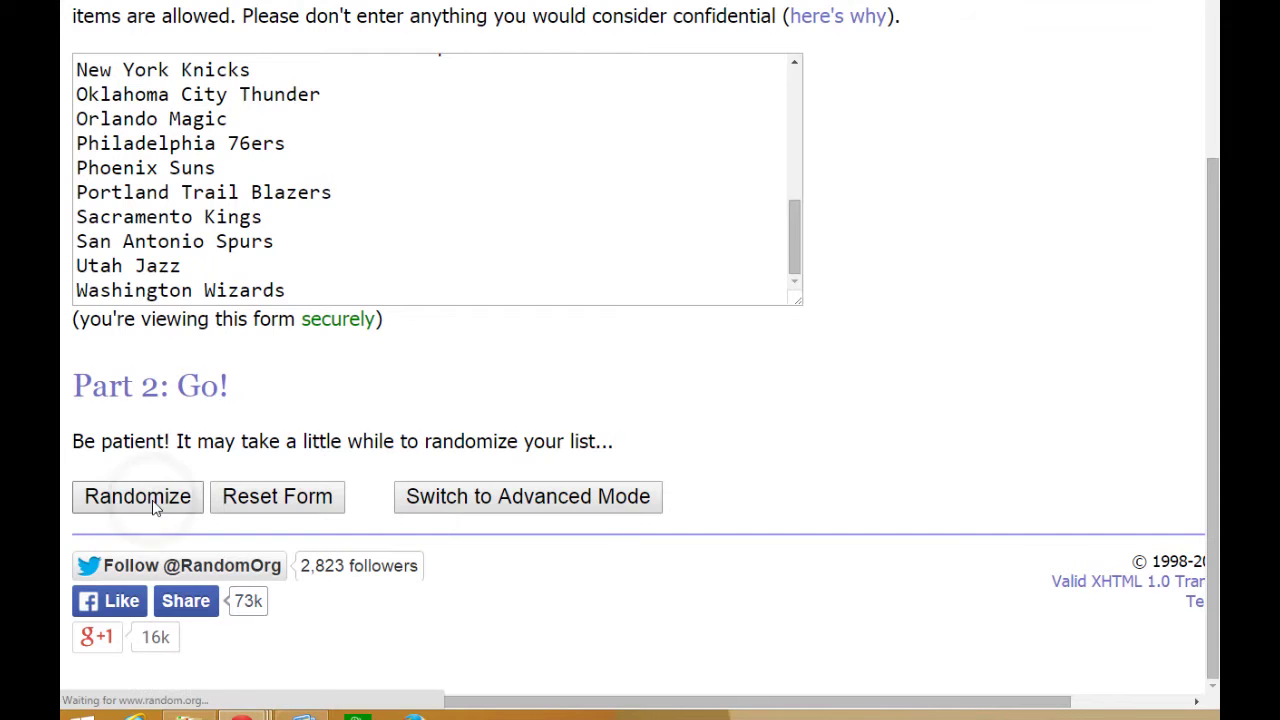
Re-randomize the 28-item basketball team list ten more times, until it has been shuffled 11 times in total
scroll(162, 498, down, 3)
scroll(165, 500, down, 3)
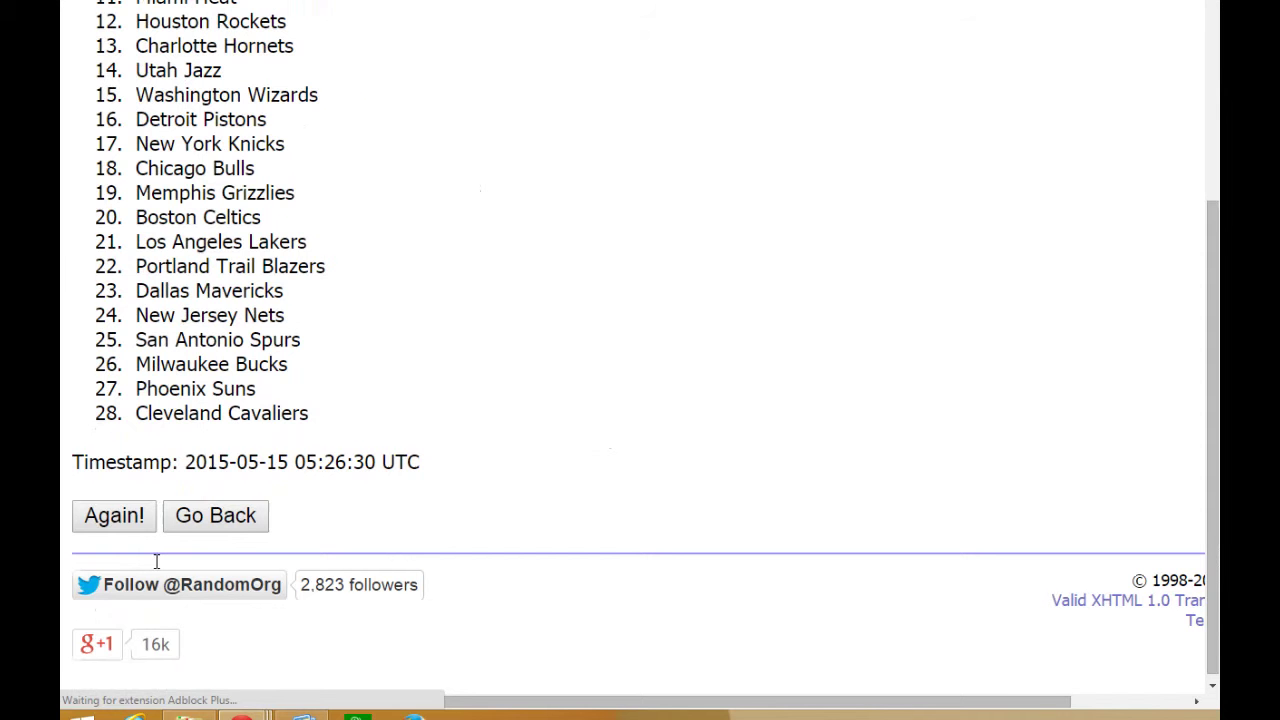
click(115, 520)
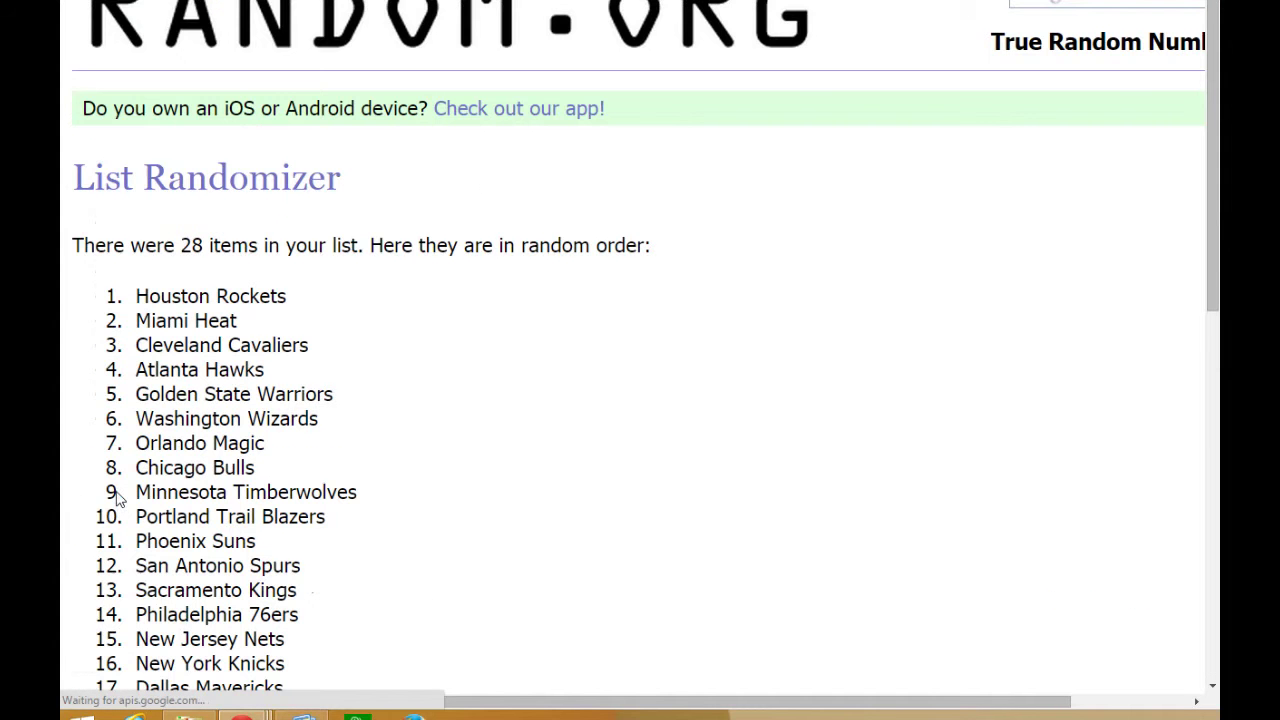
scroll(117, 498, down, 5)
click(104, 568)
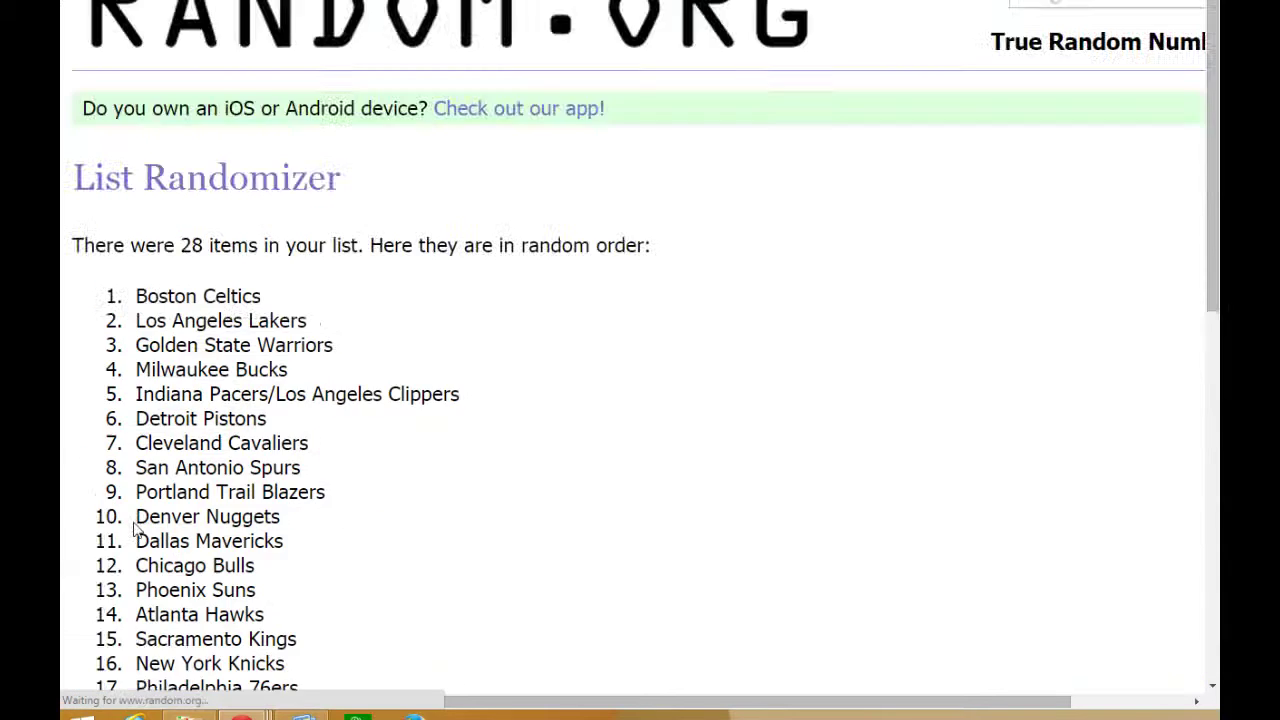
scroll(120, 600, down, 3)
click(115, 660)
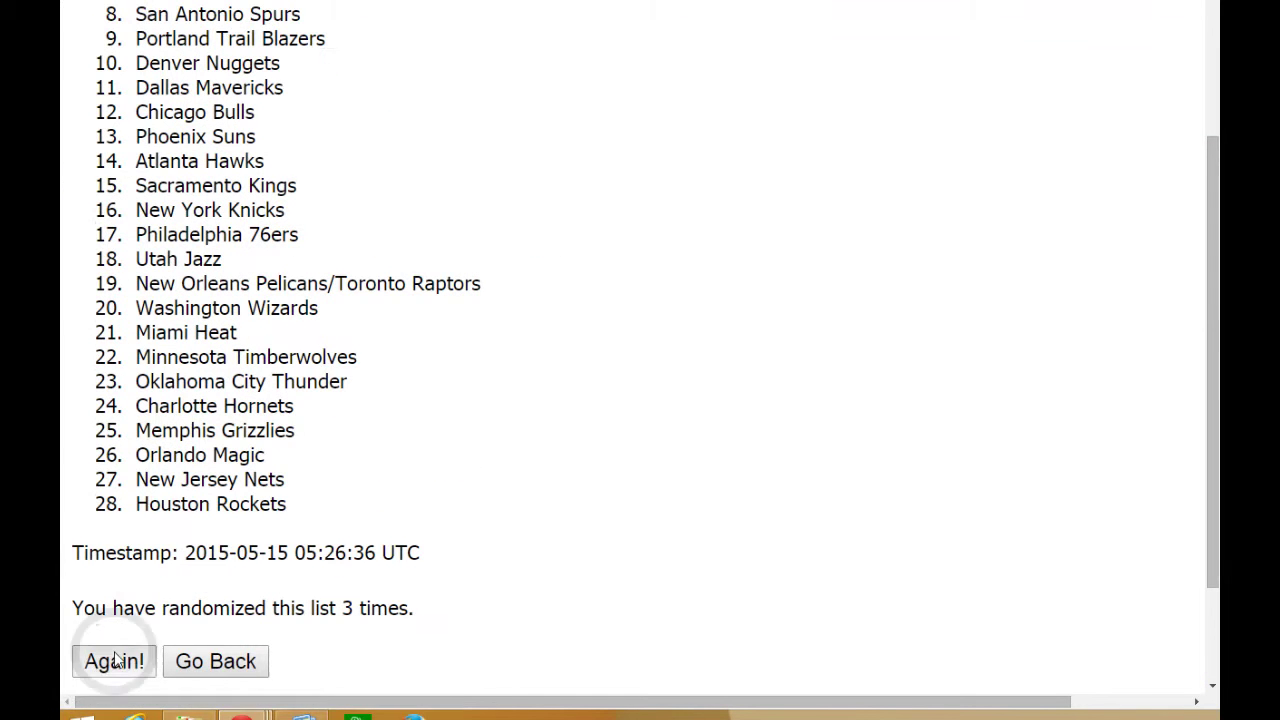
scroll(126, 540, down, 6)
click(108, 572)
scroll(163, 530, down, 6)
click(116, 570)
scroll(134, 531, down, 6)
click(108, 574)
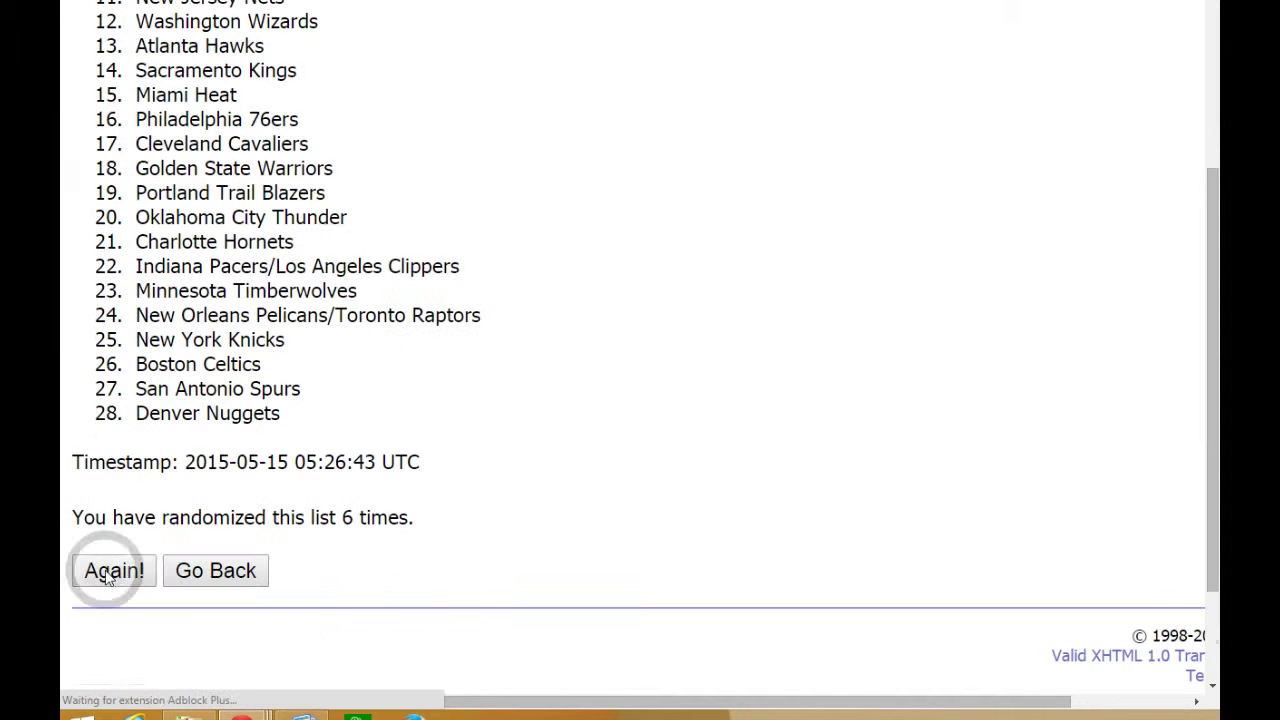
scroll(165, 528, down, 1)
scroll(160, 528, down, 6)
click(124, 656)
scroll(110, 565, down, 6)
click(110, 571)
scroll(130, 515, down, 6)
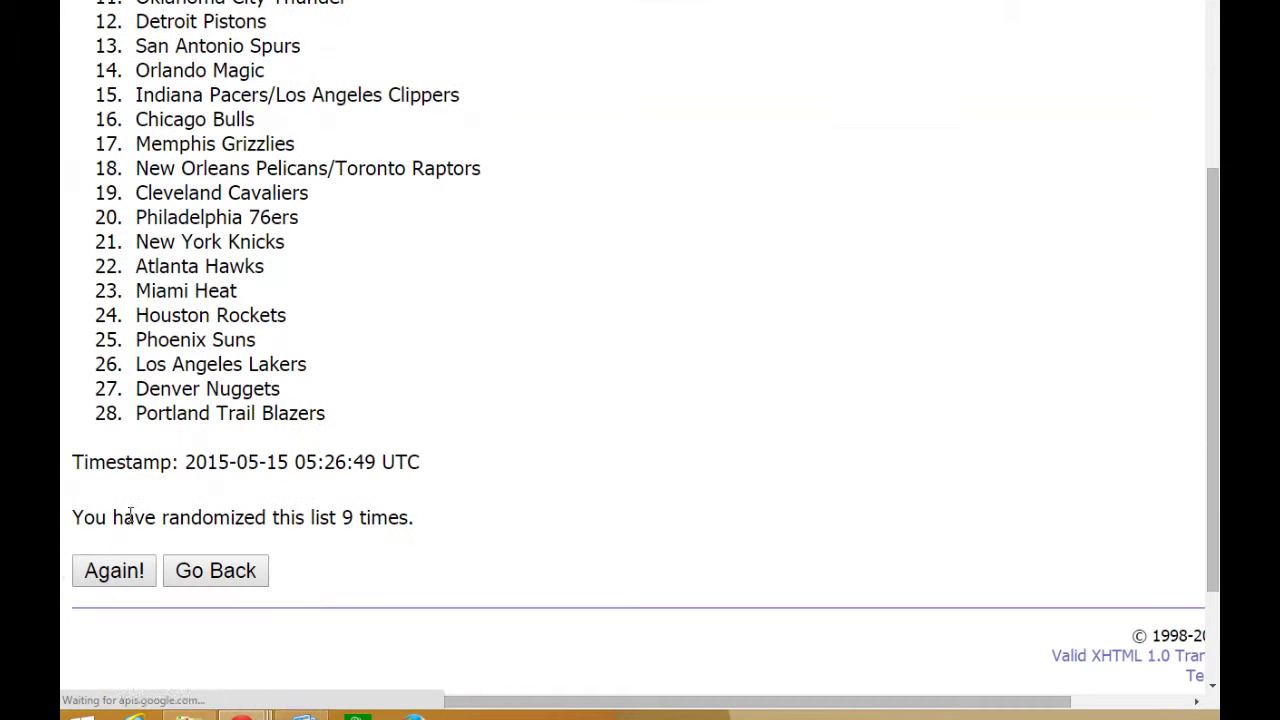
click(110, 566)
scroll(232, 412, down, 6)
click(104, 664)
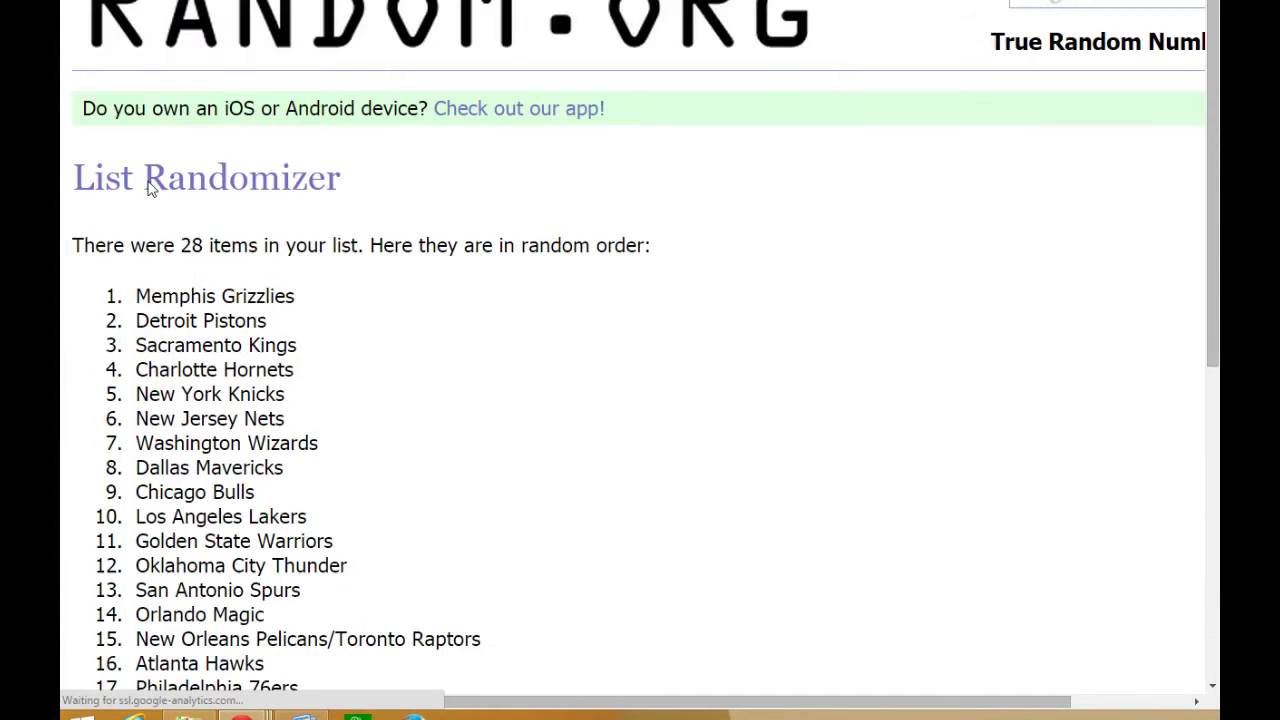
Copy the full randomized team list and paste it into Sheet11 of the Google Sheets spreadsheet, starting at cell H2
drag(132, 296, 372, 511)
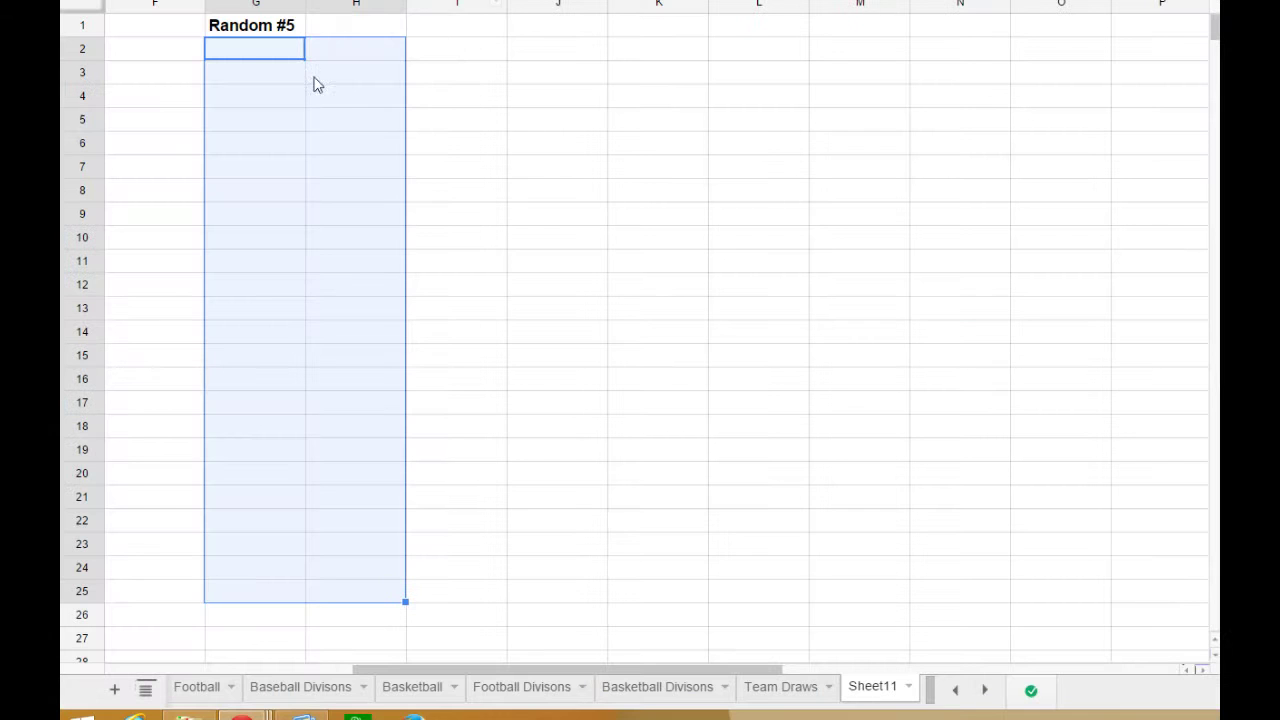
click(343, 49)
key(ctrl+v)
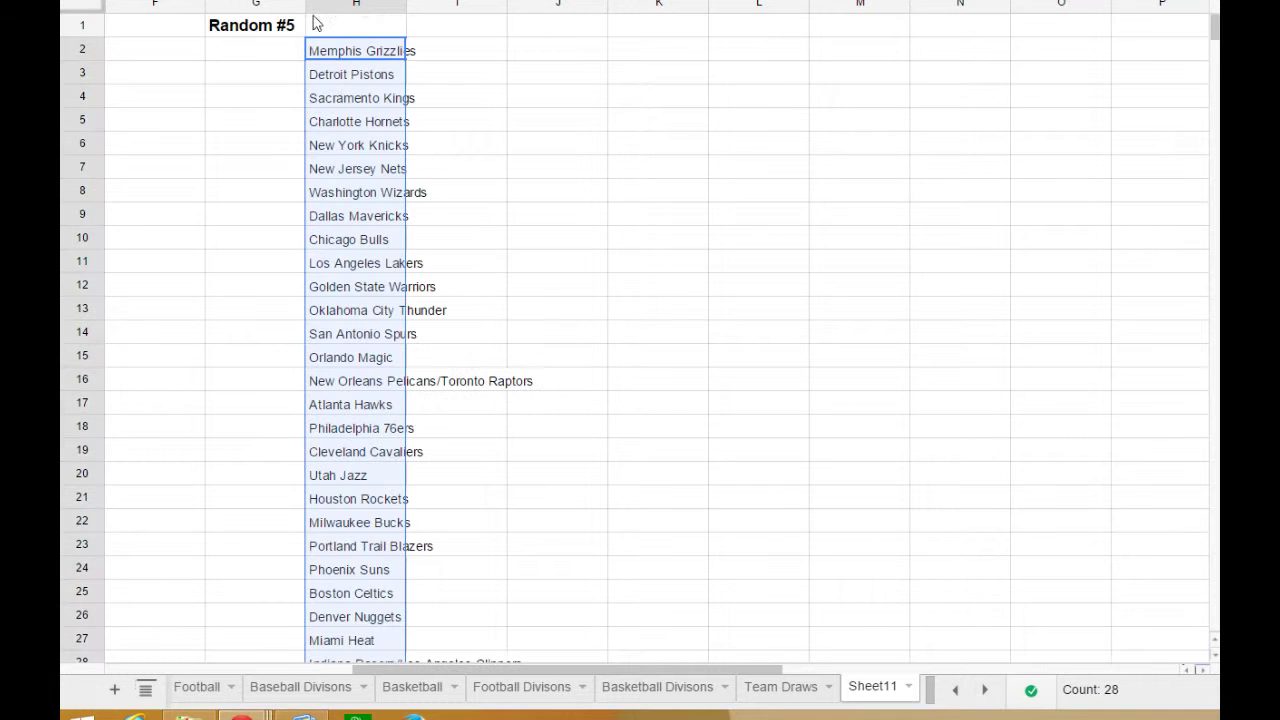
Narrow column G slightly to fit the Random #5 heading, and format the pasted team names as bold at size 12
drag(305, 8, 297, 8)
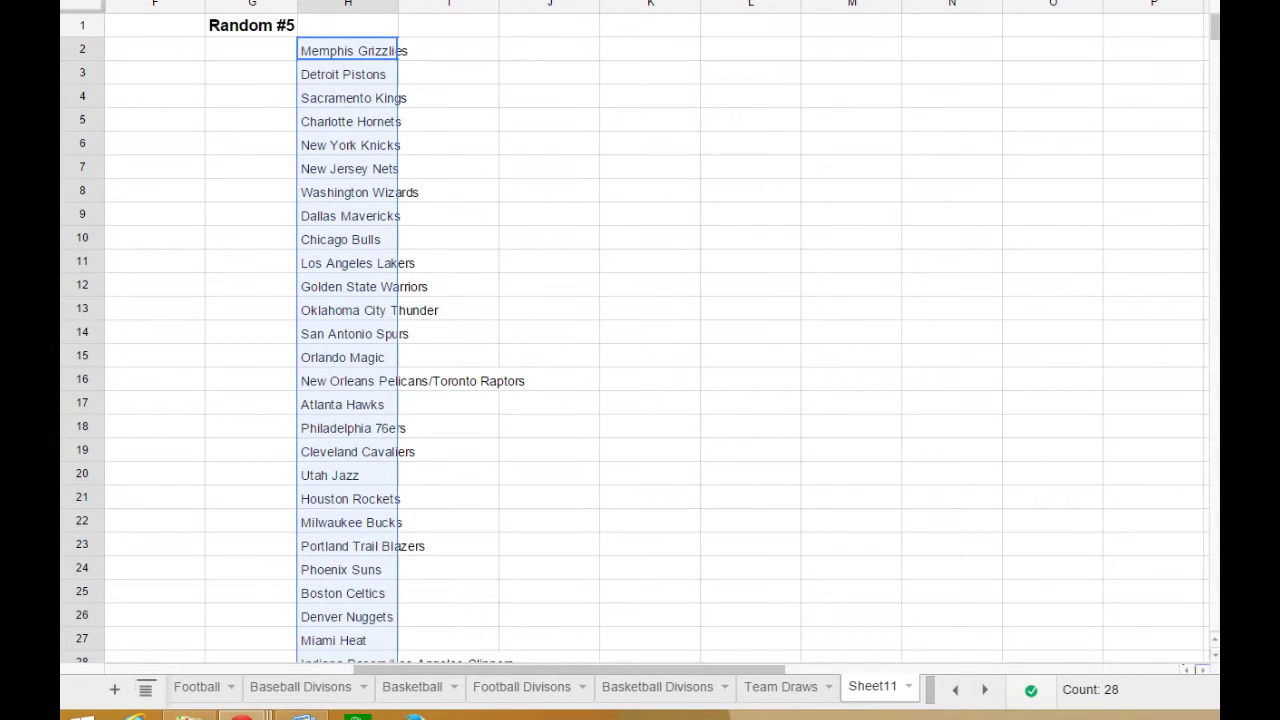
key(ctrl+b)
click(520, 0)
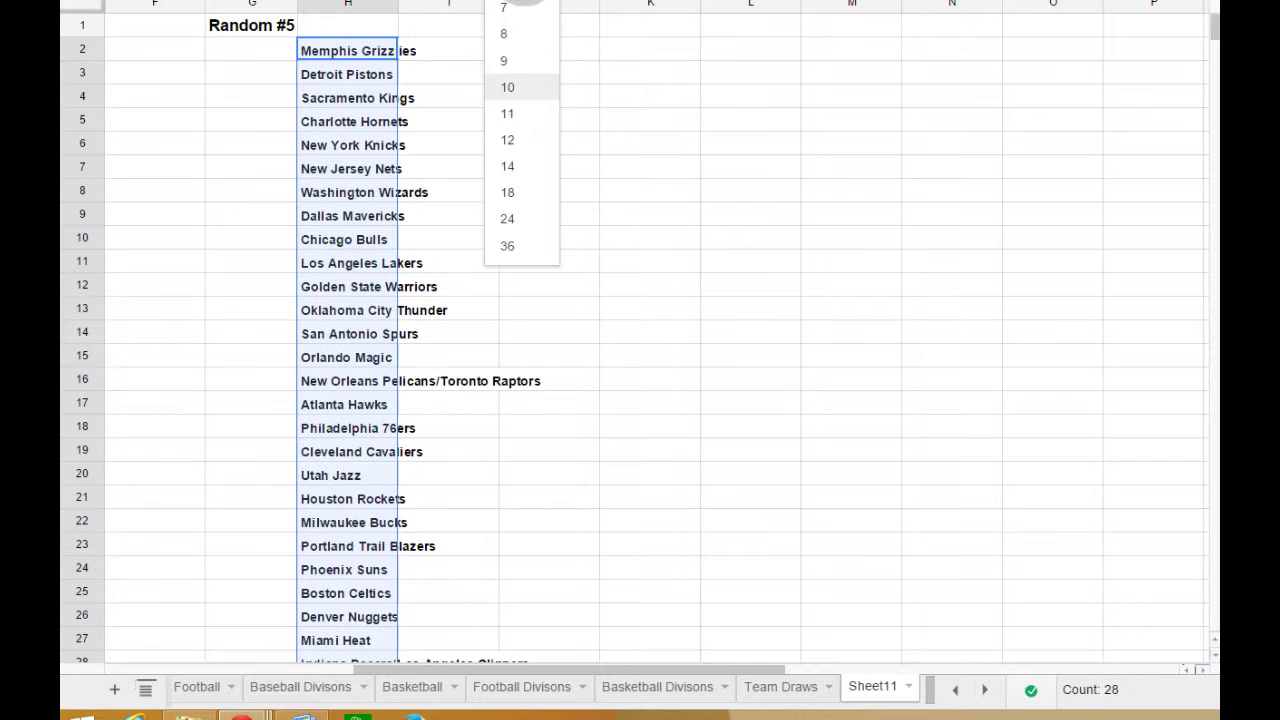
click(508, 143)
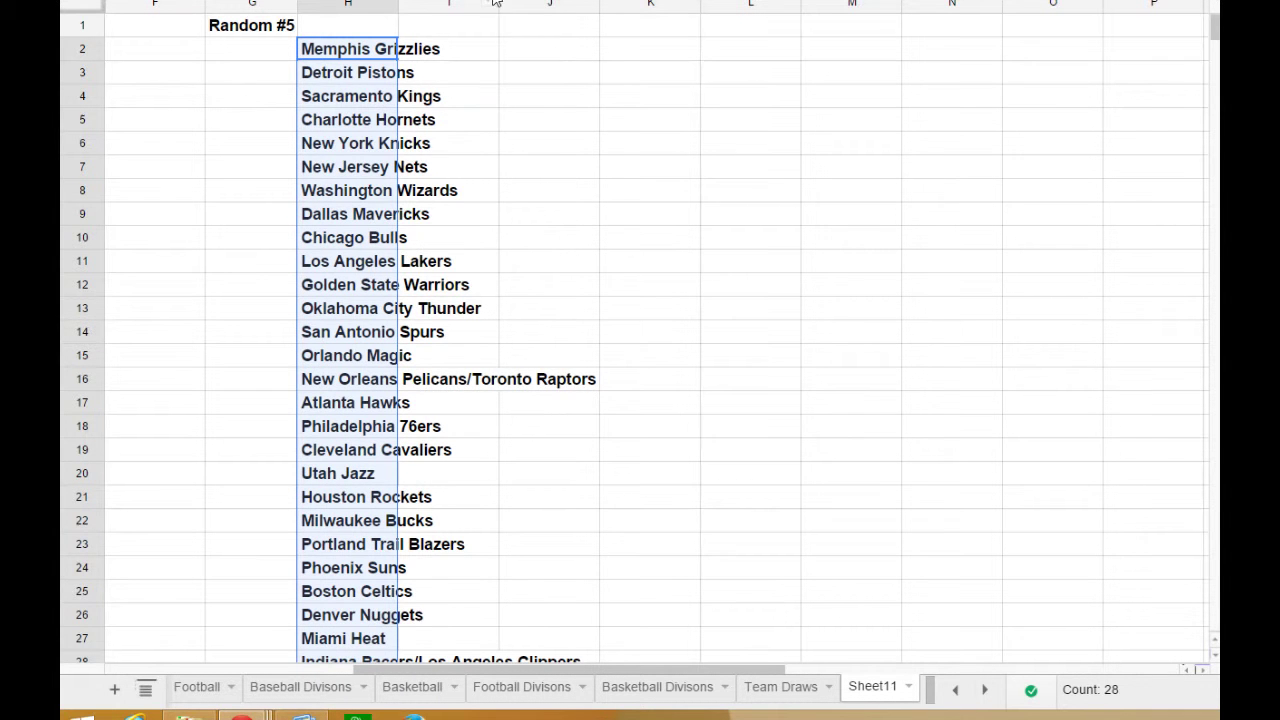
Switch to the participant list in the RANDOM.ORG List Randomizer and randomize it 11 times in total
click(238, 2)
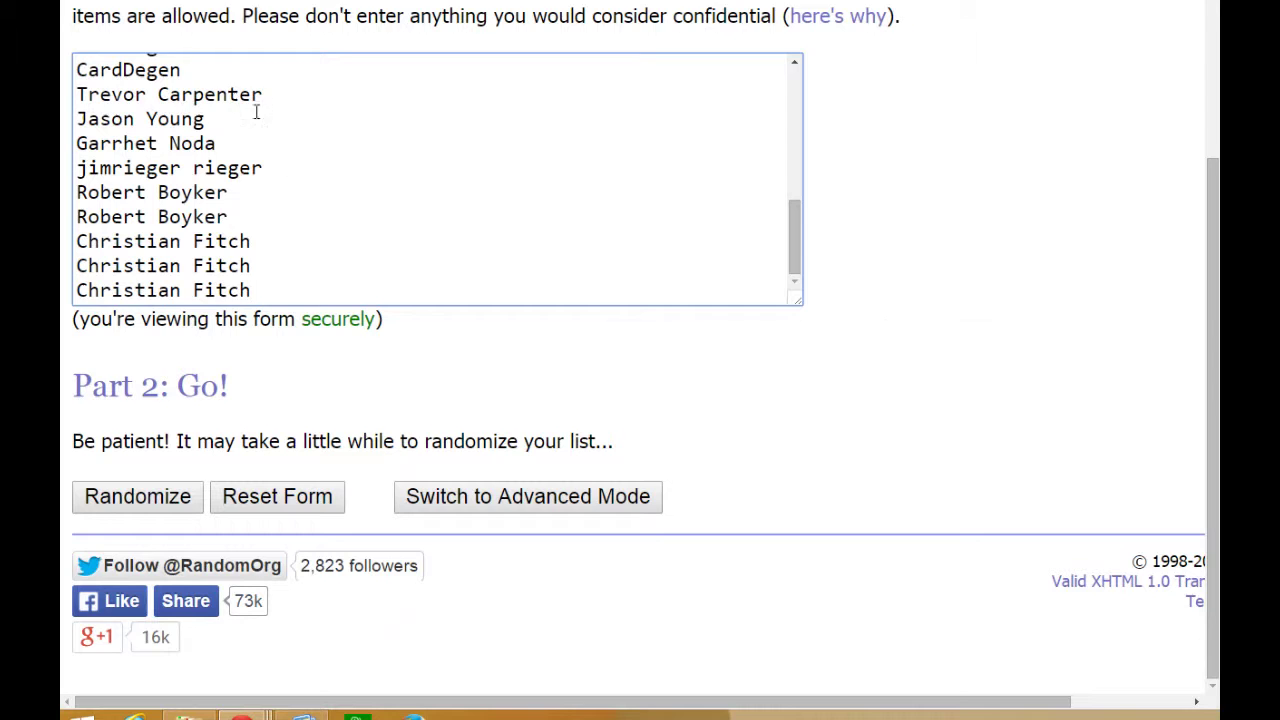
click(155, 497)
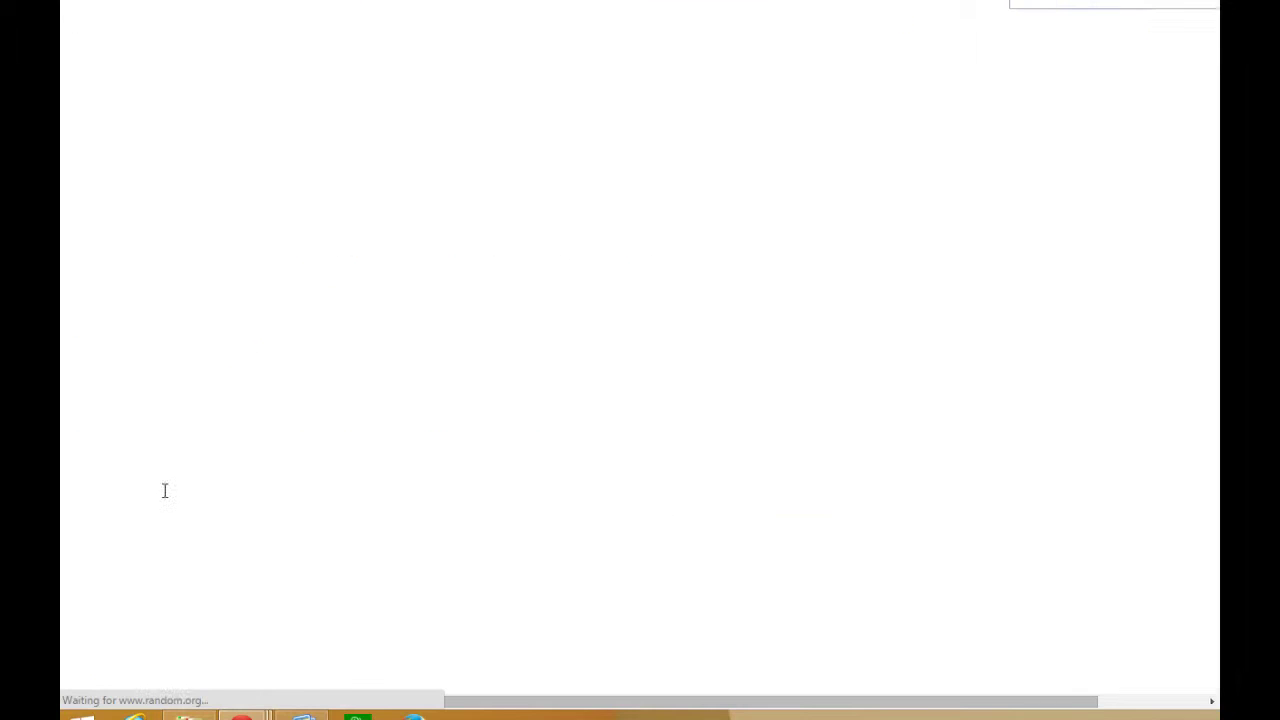
scroll(216, 290, down, 3)
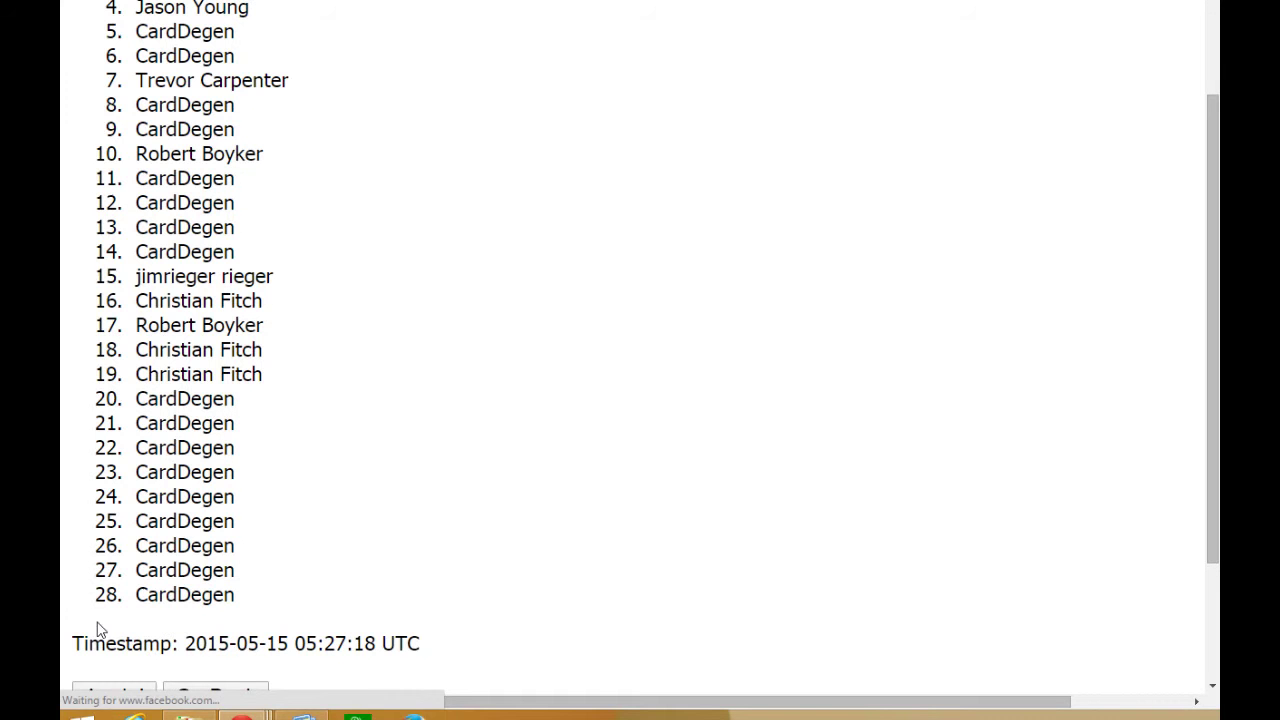
scroll(145, 566, down, 1)
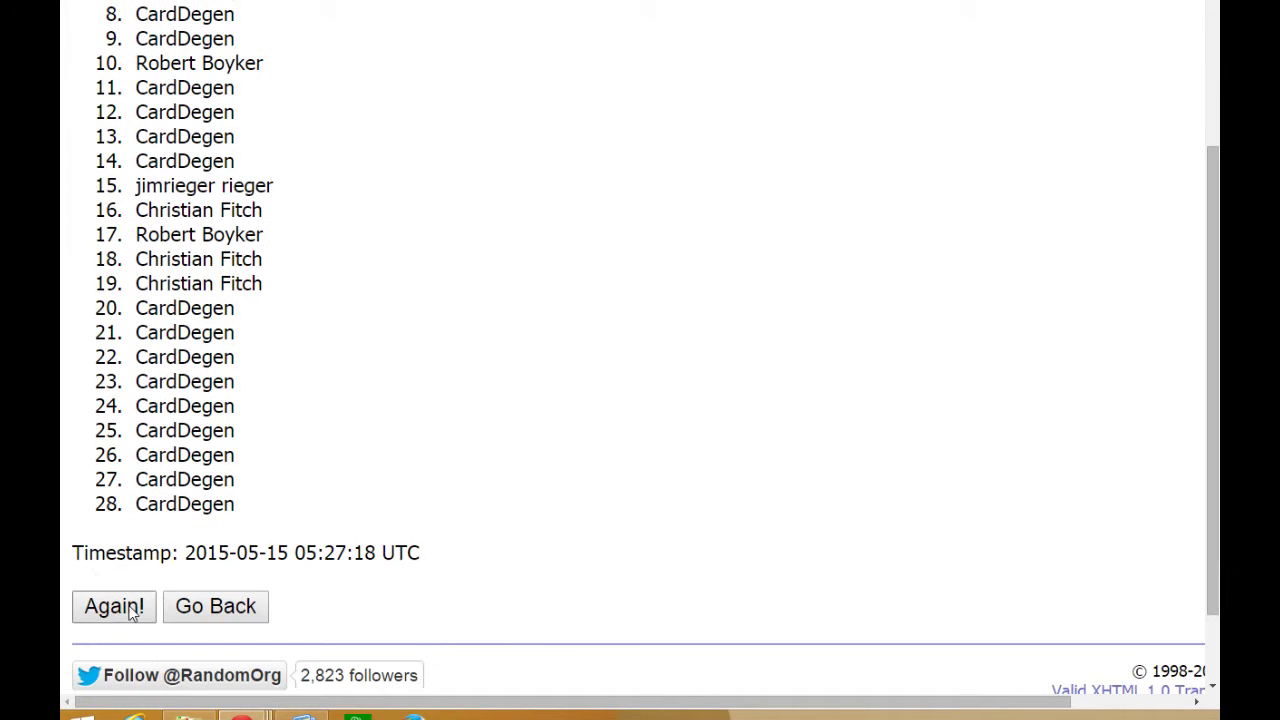
click(131, 612)
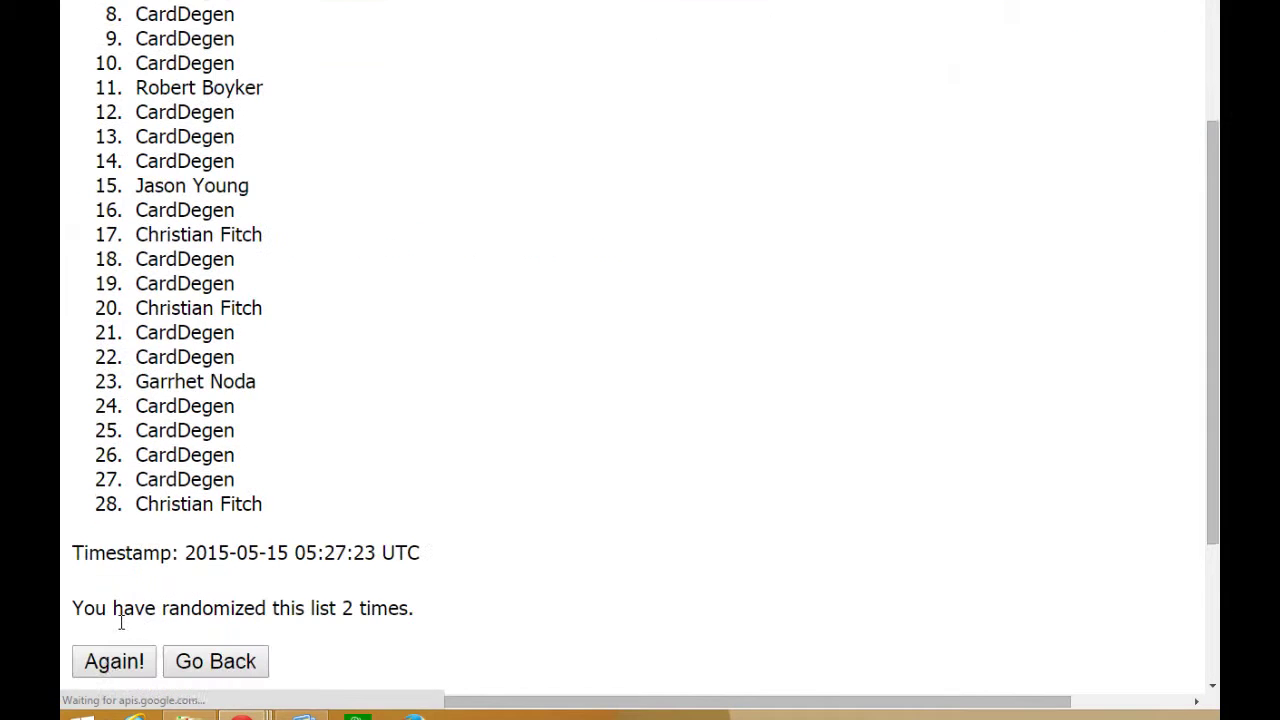
click(107, 664)
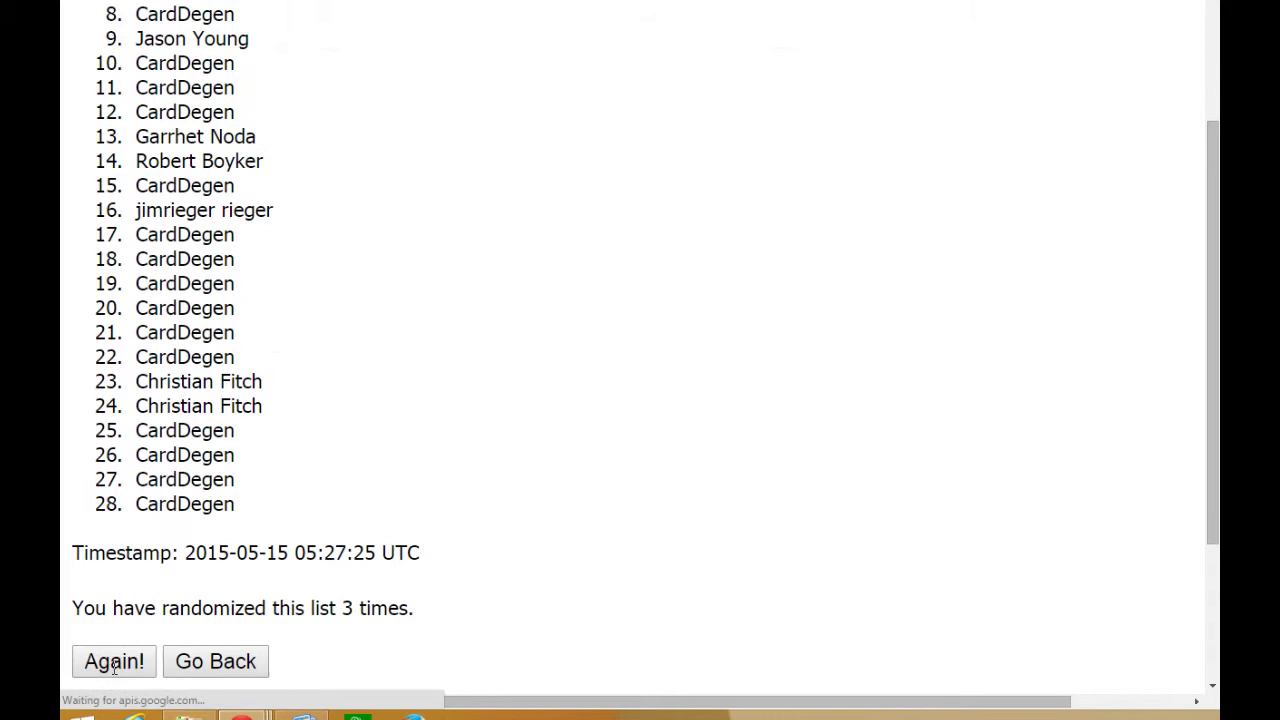
click(129, 666)
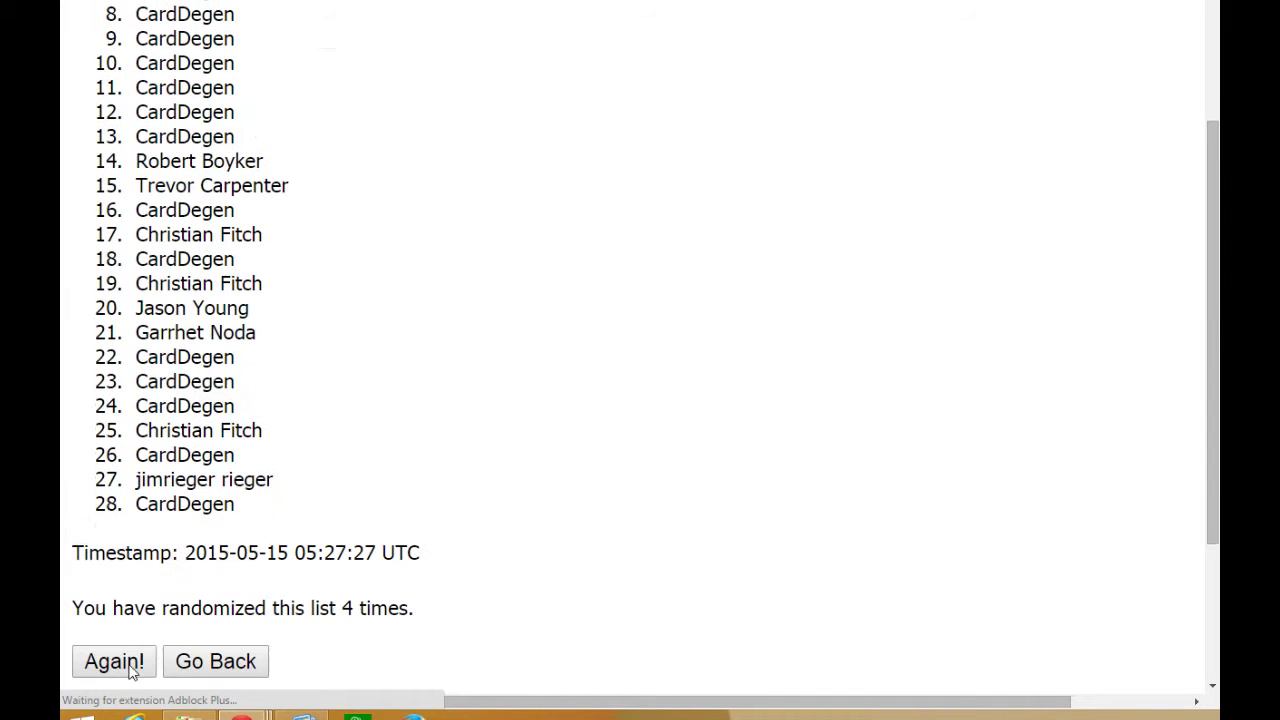
click(131, 633)
click(112, 660)
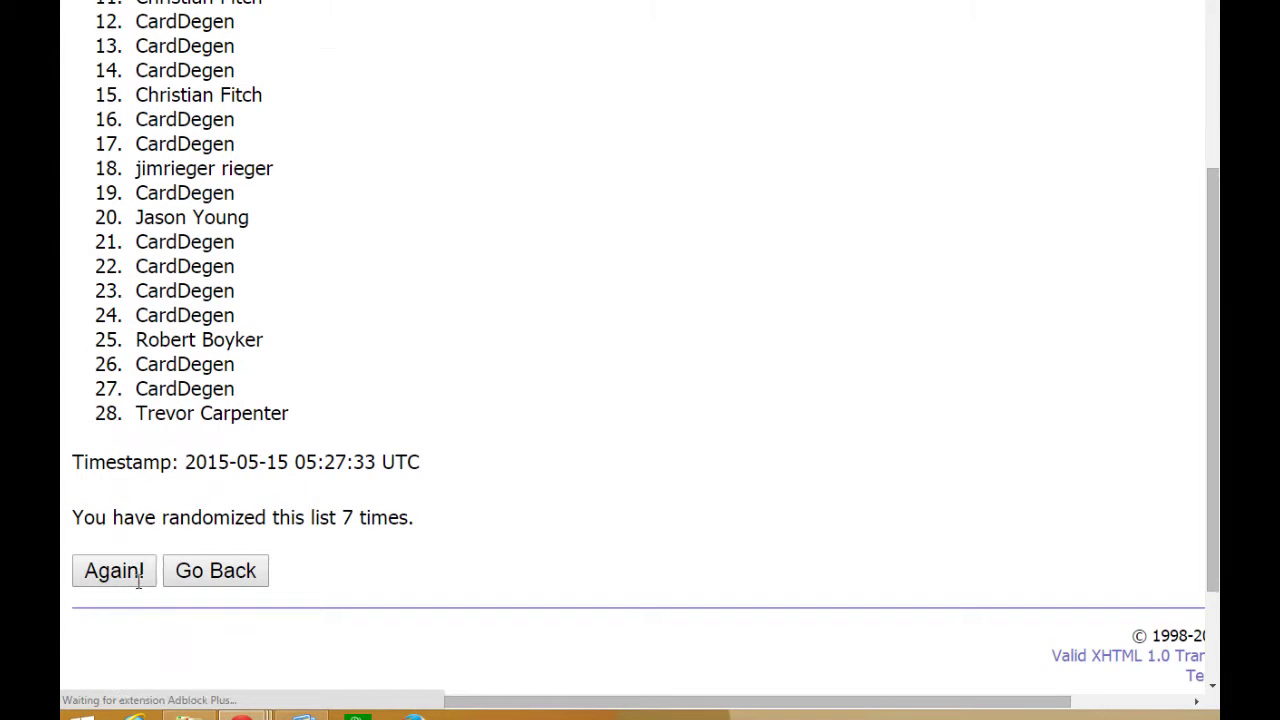
click(133, 583)
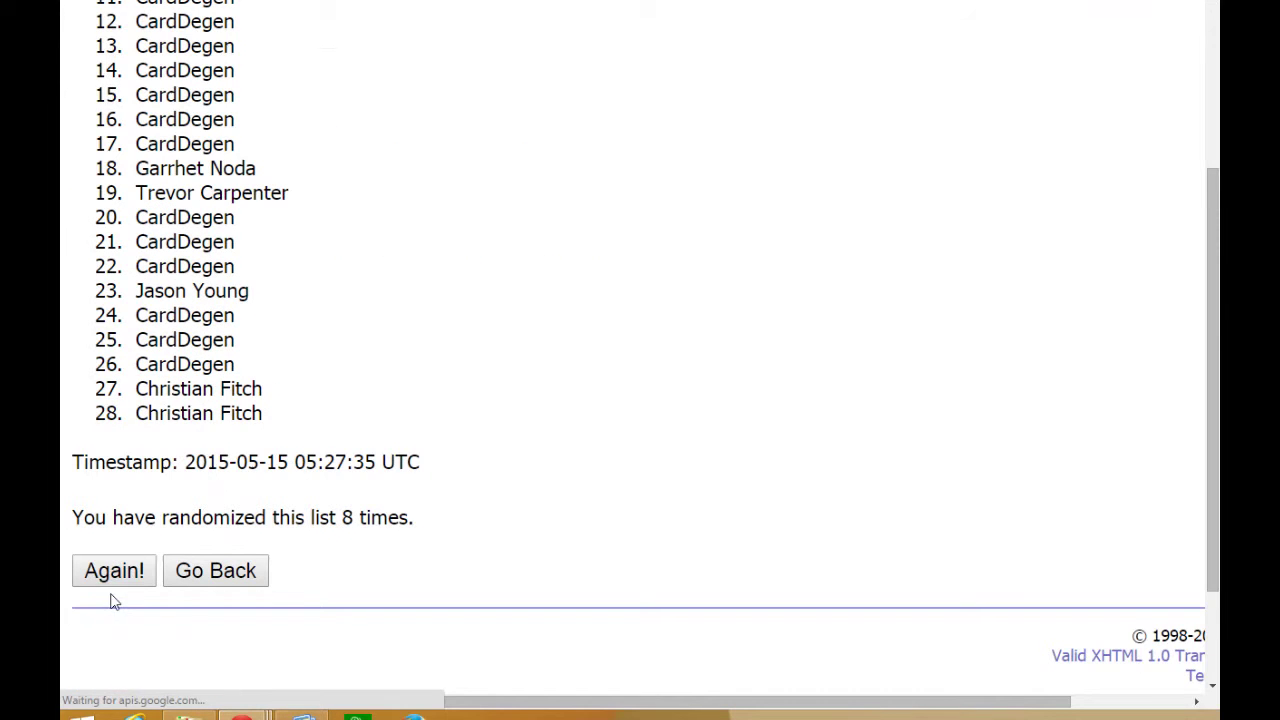
click(113, 583)
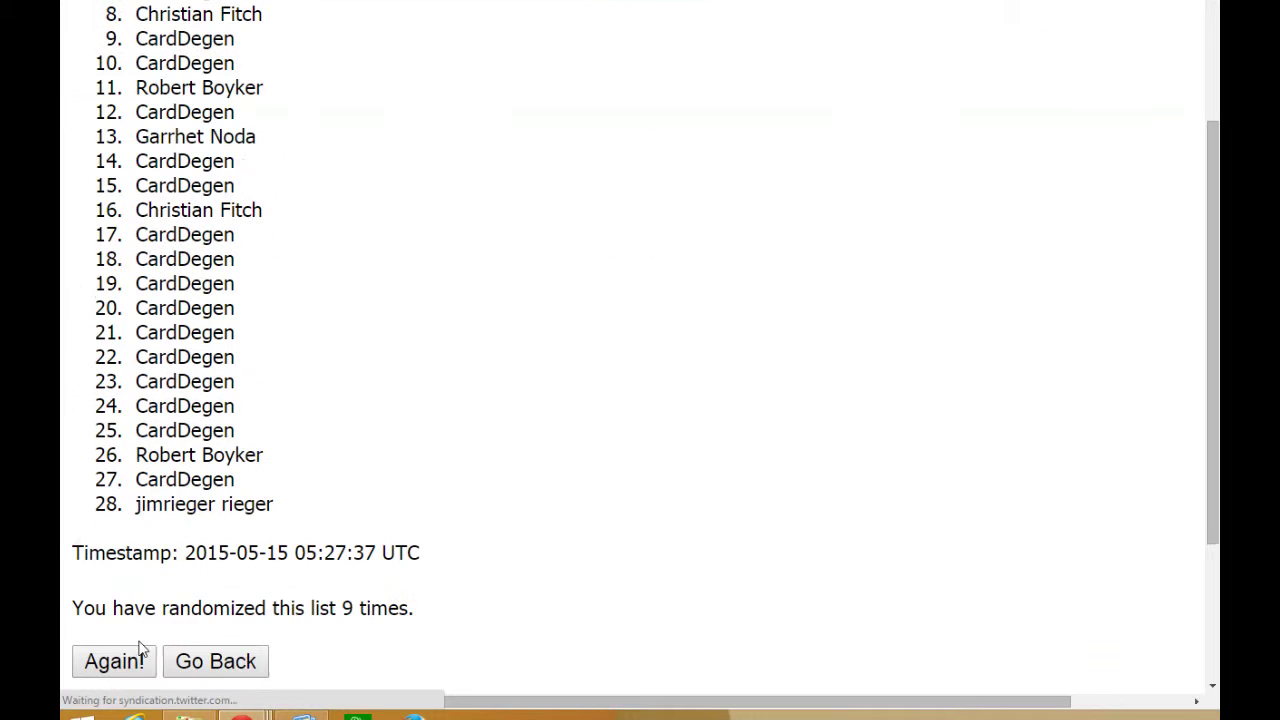
click(130, 660)
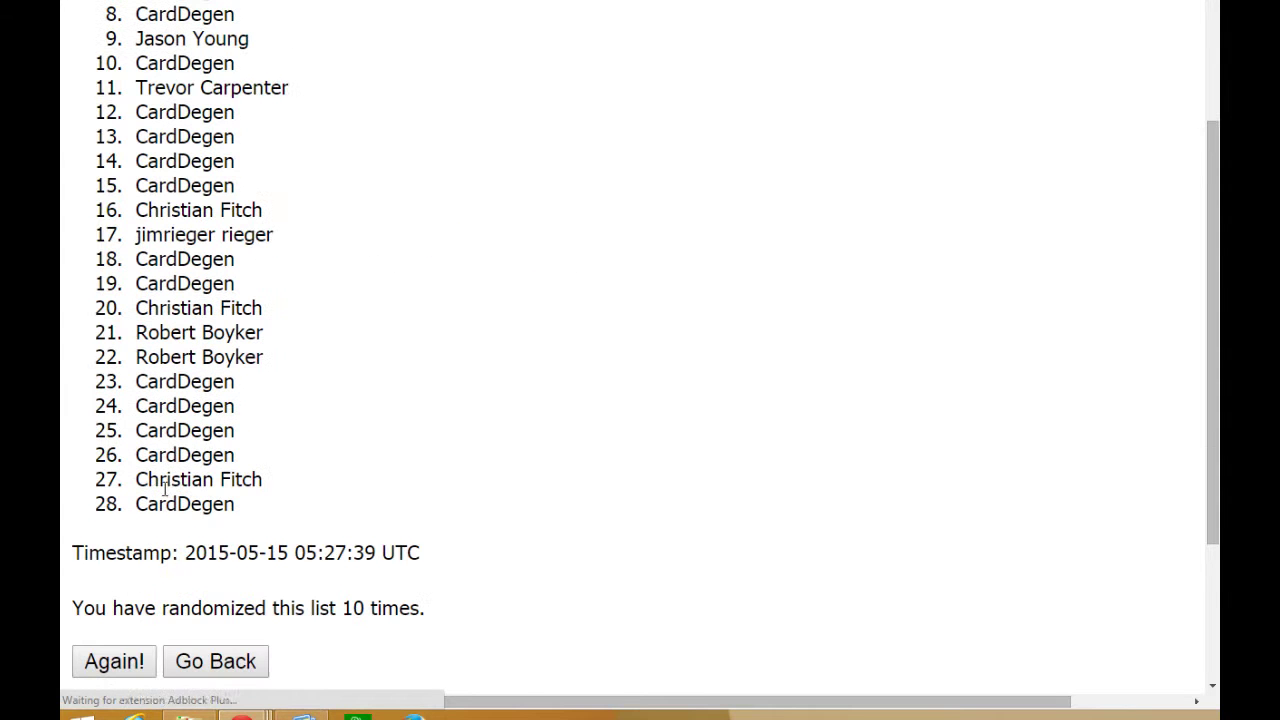
click(110, 663)
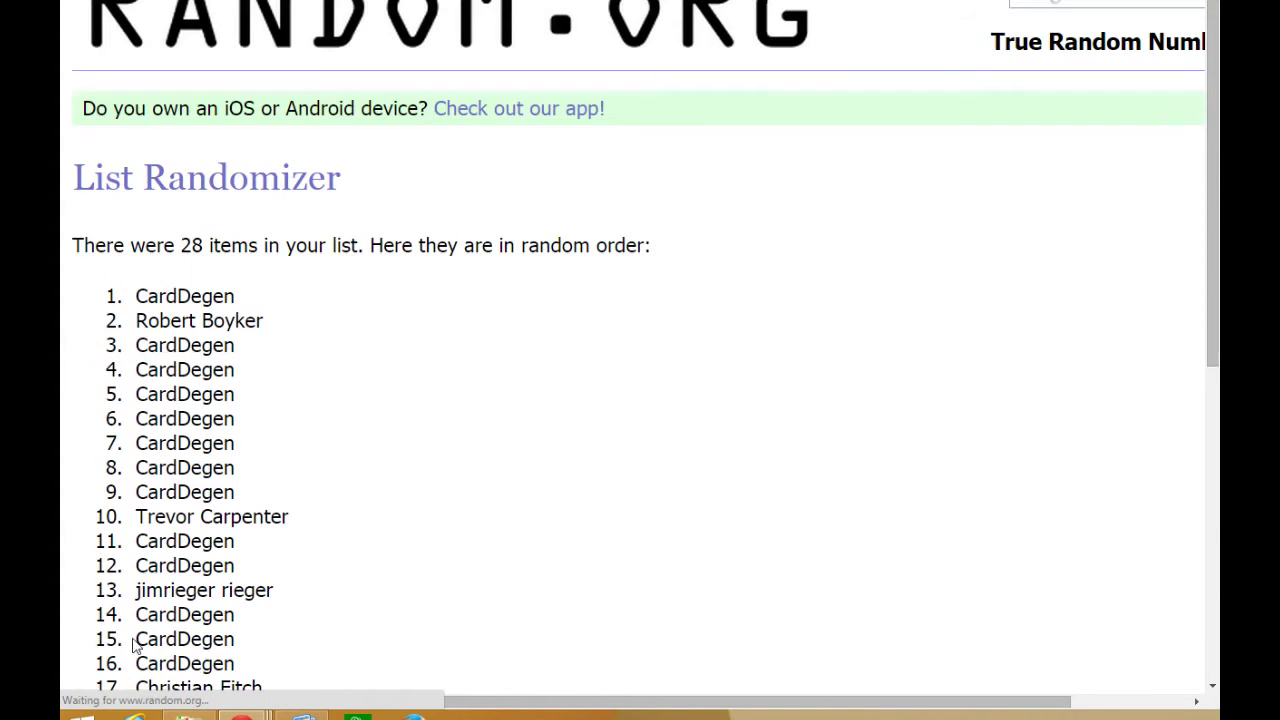
Copy all 28 randomized participant names and paste them into the spreadsheet's Random #5 column, starting at cell G2
scroll(264, 480, down, 1)
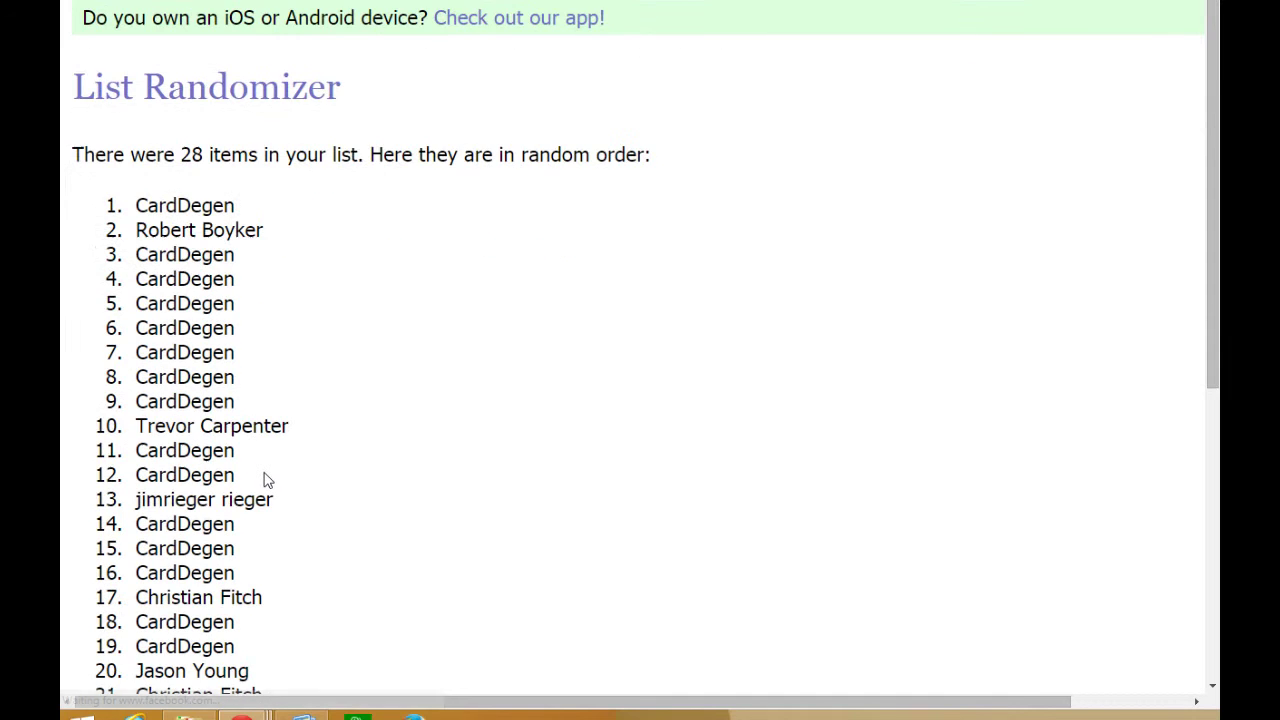
scroll(266, 480, down, 4)
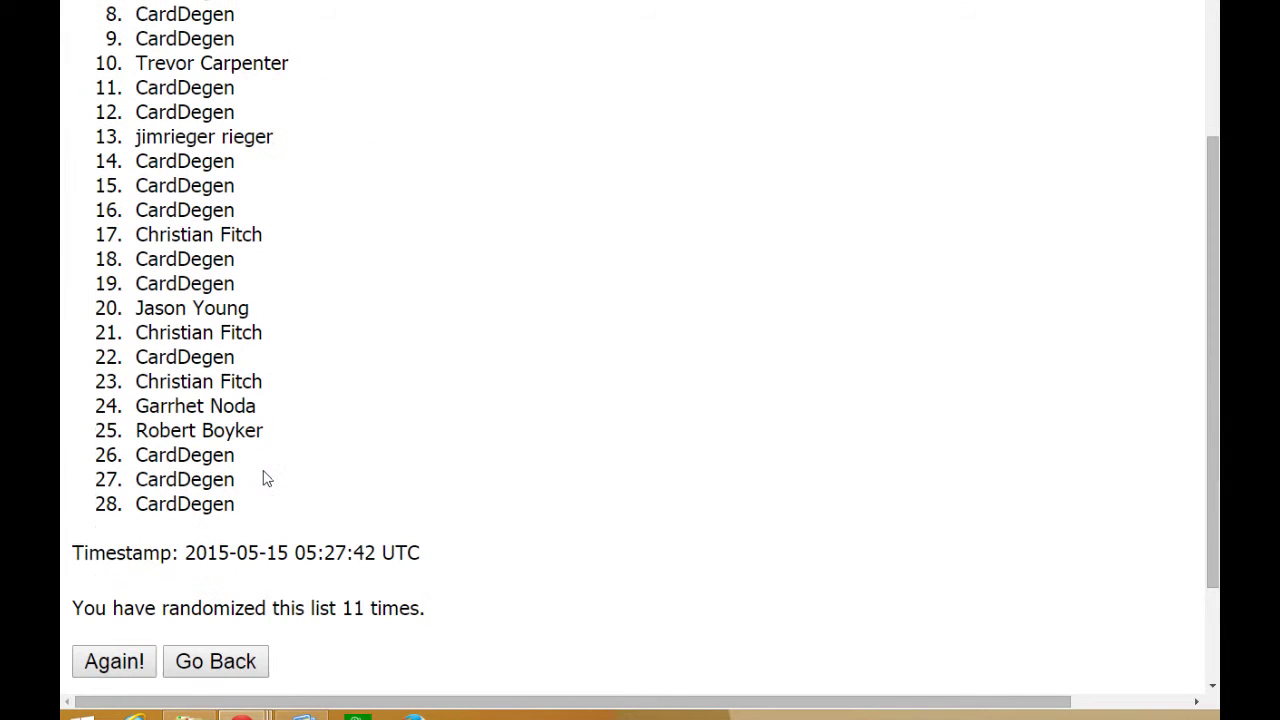
drag(244, 510, 120, 116)
key(ctrl+c)
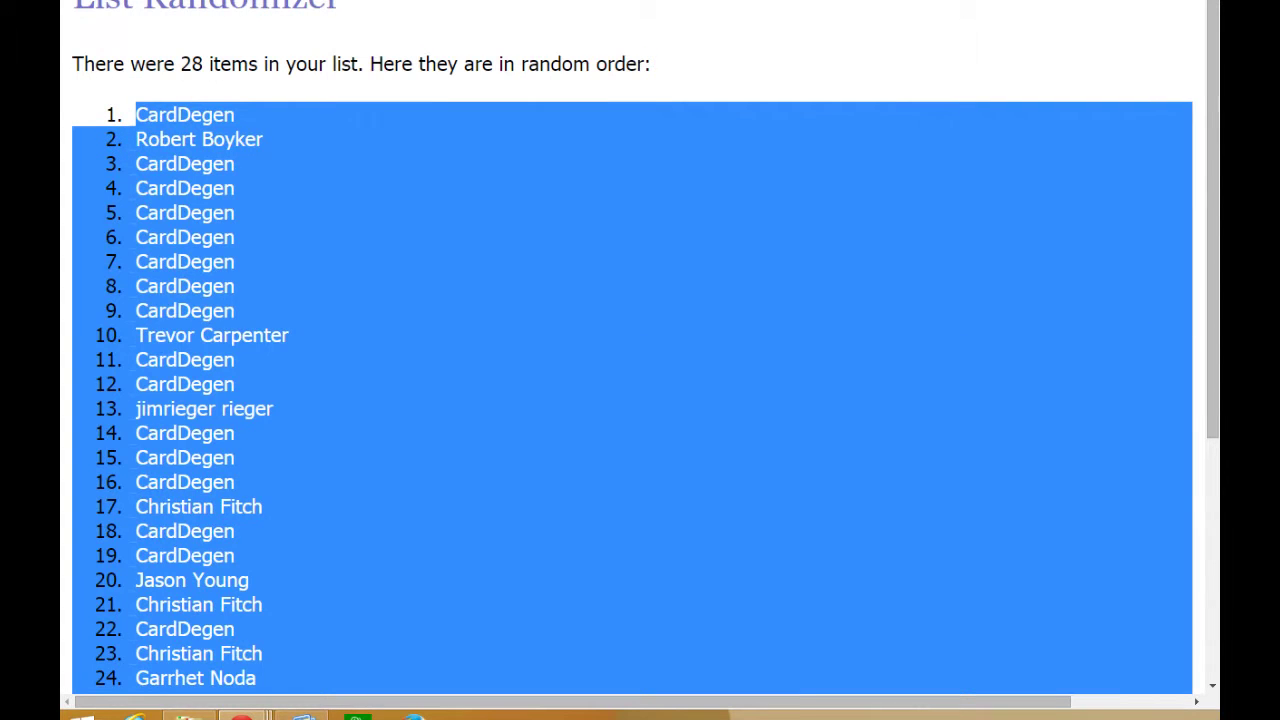
key(alt+Tab)
click(257, 48)
key(ctrl+v)
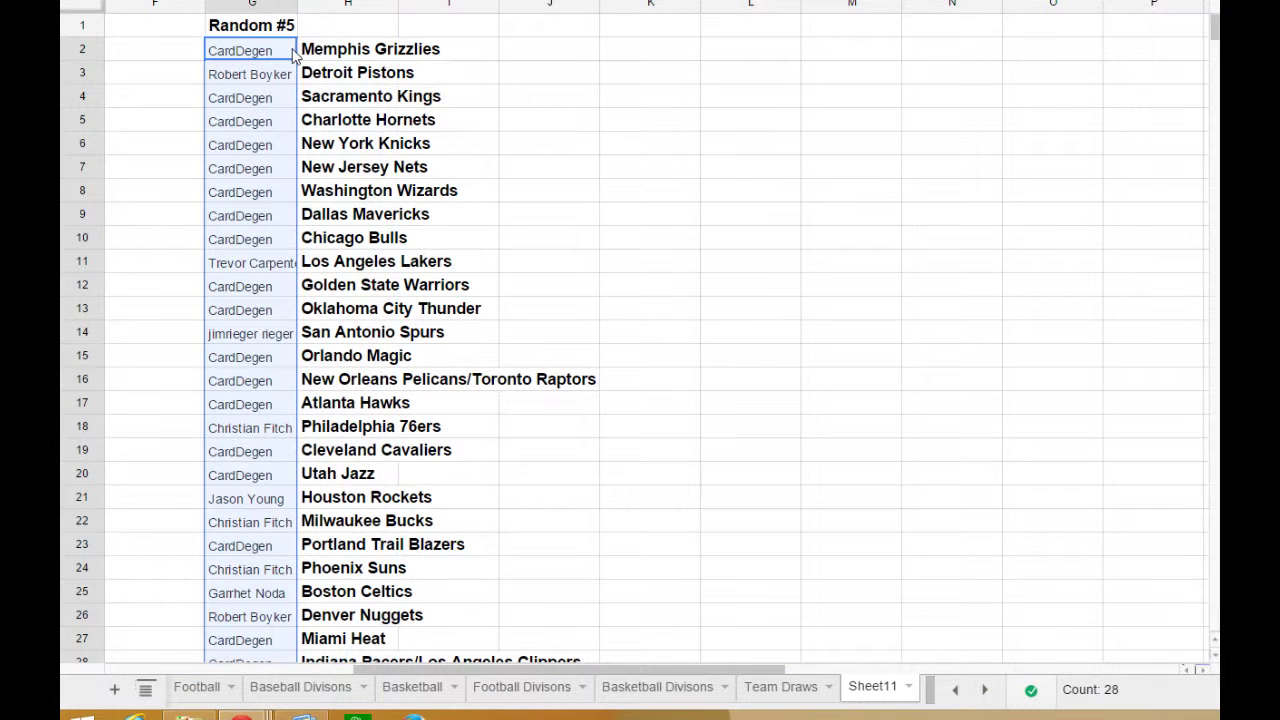
Format the pasted participant names as bold at size 12 and auto-fit column G to its contents
click(516, 2)
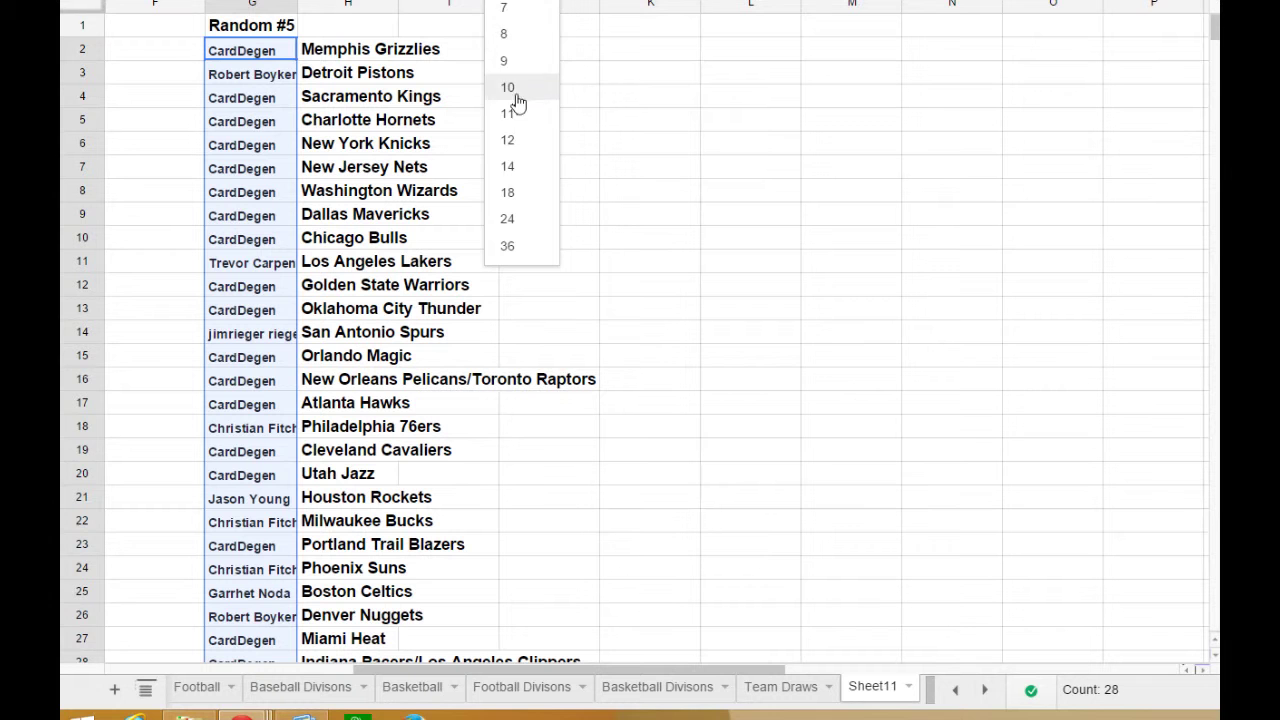
click(507, 143)
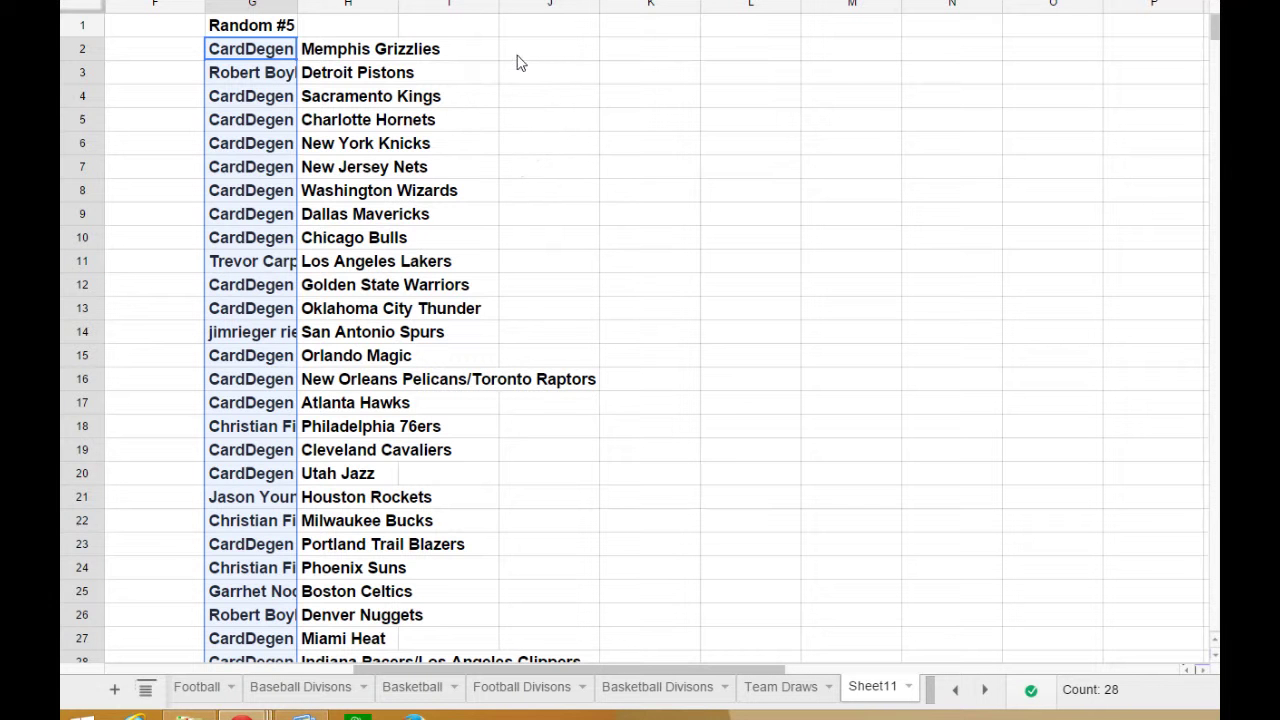
double_click(296, 3)
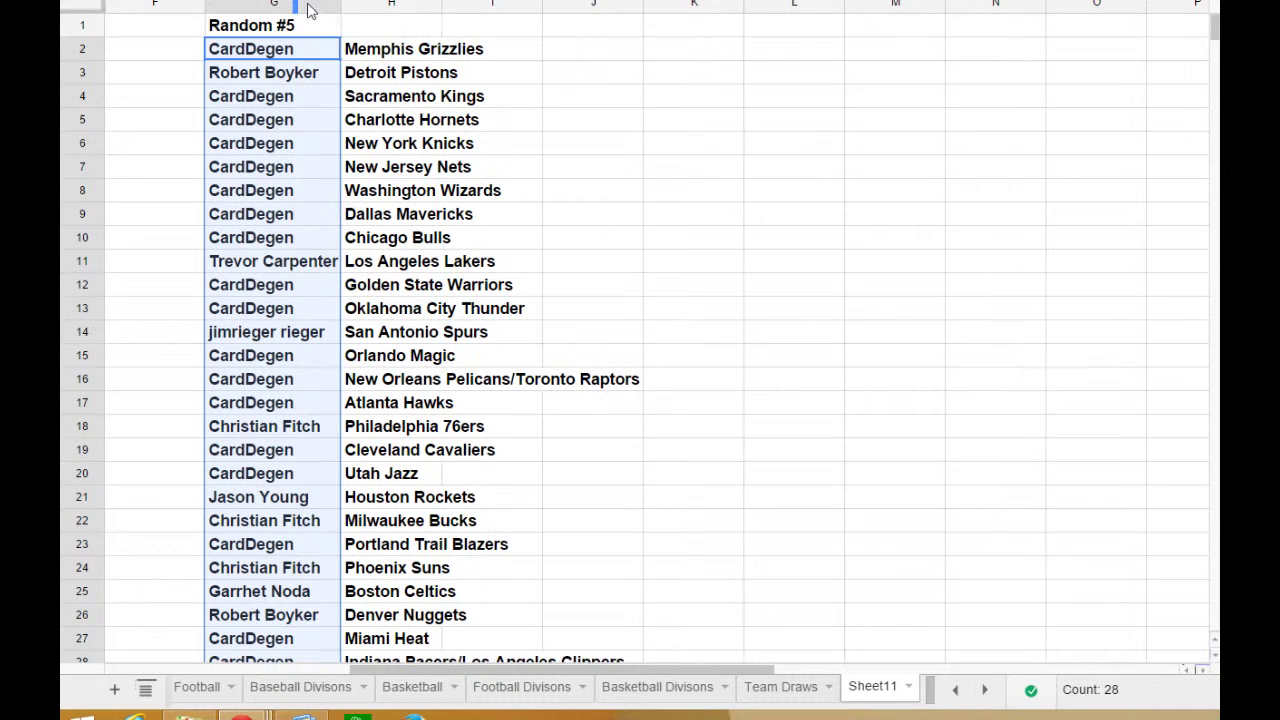
Deselect the names and review the participant and team pairings in rows 2 to 29
scroll(490, 193, down, 1)
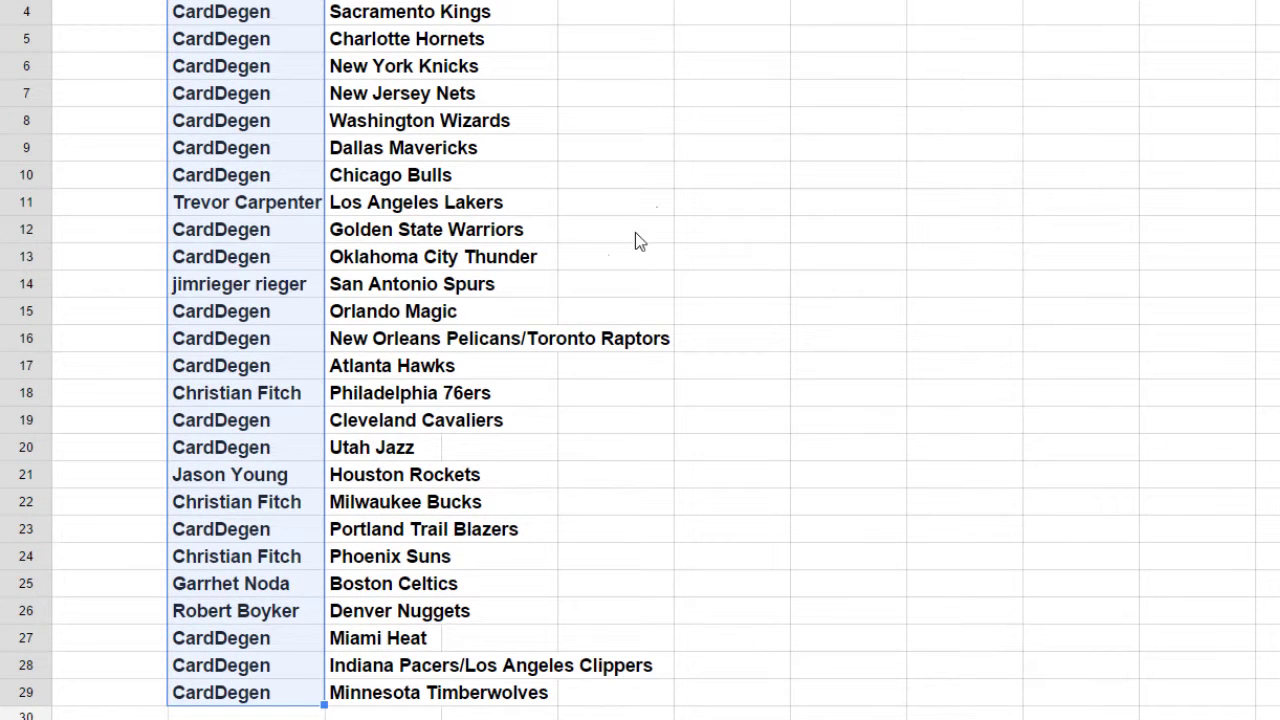
click(670, 174)
scroll(671, 183, up, 1)
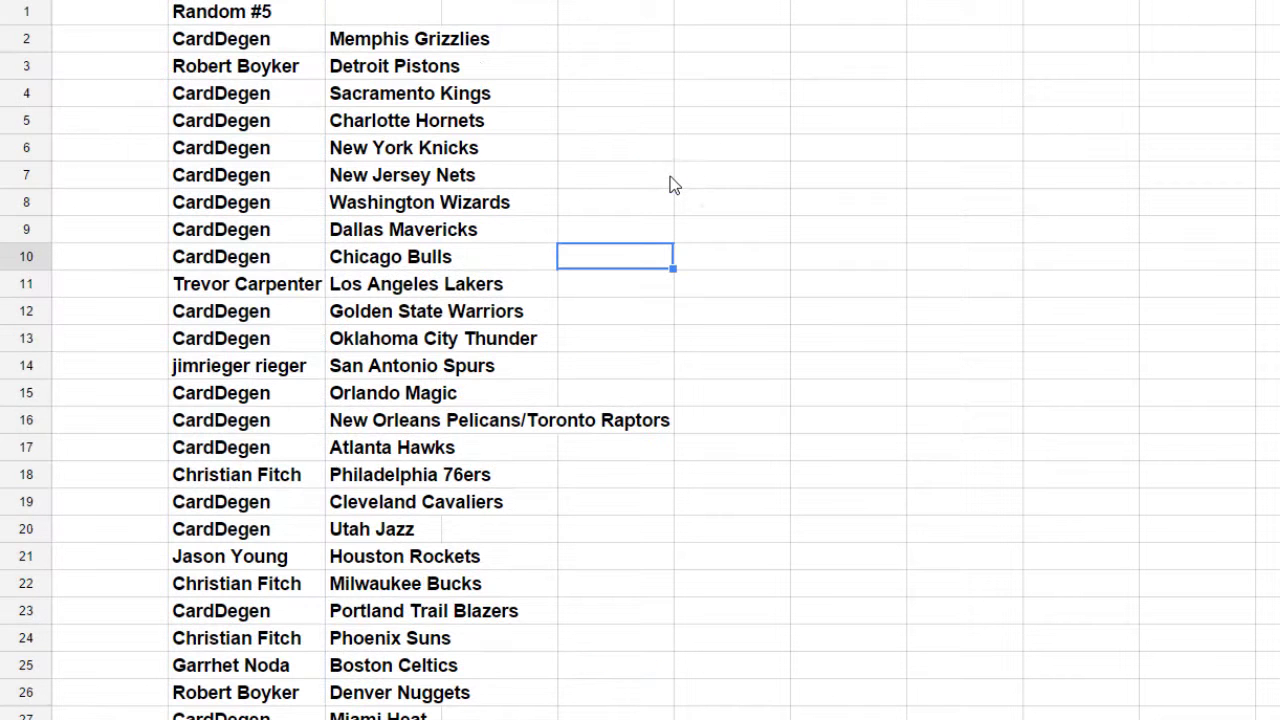
scroll(339, 360, down, 1)
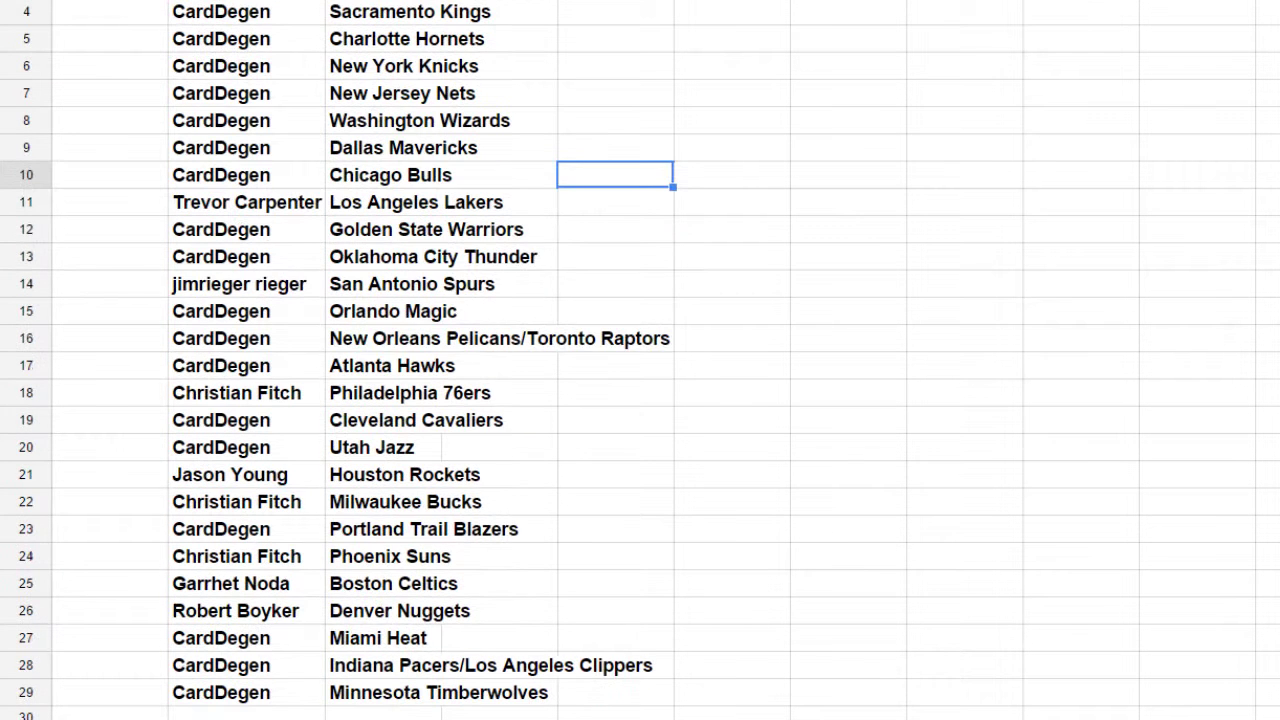
scroll(640, 360, up, 1)
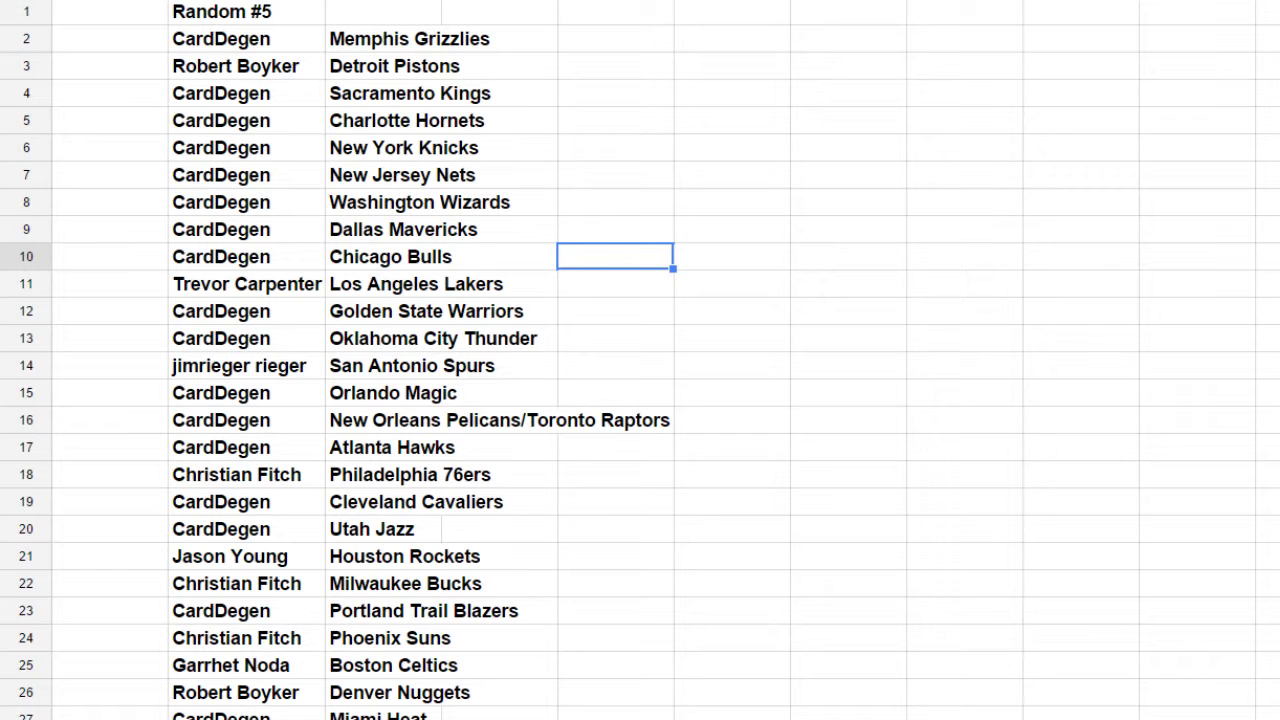
Move the cell selection away from the Random #5 list and recheck its participant and team pairings through the last row
click(1267, 12)
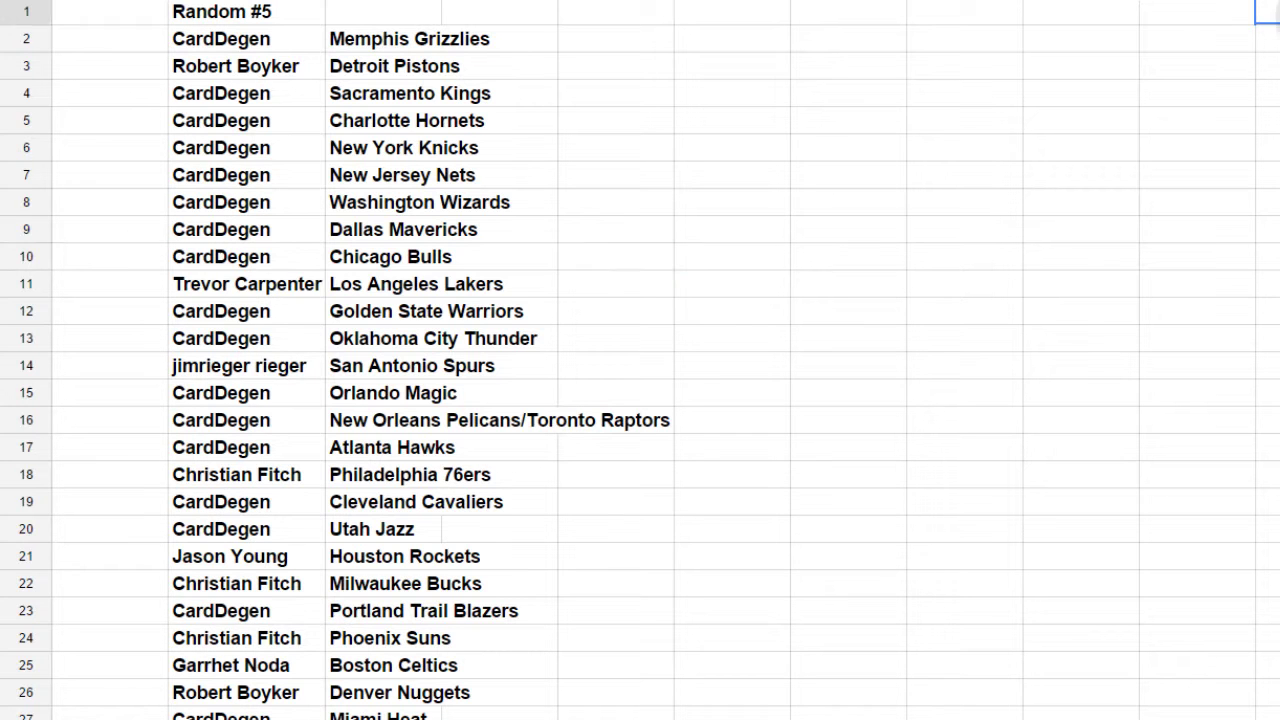
scroll(640, 360, down, 1)
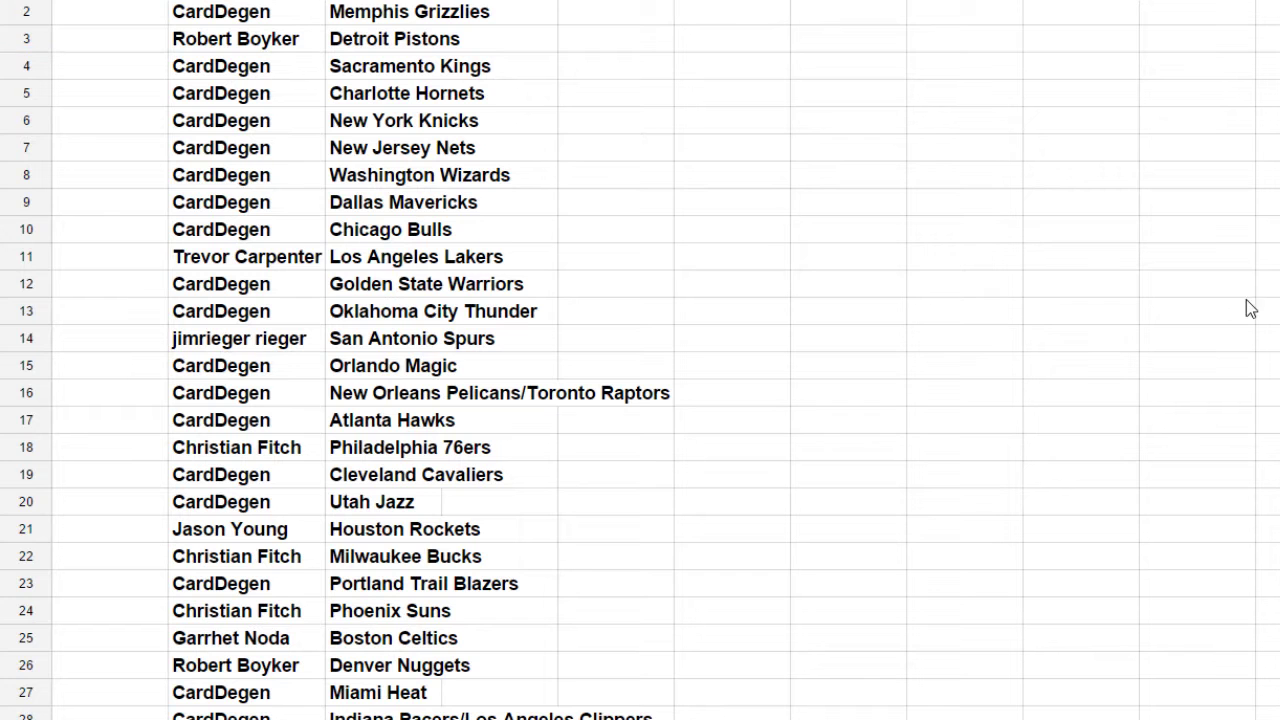
click(1206, 285)
scroll(1199, 289, down, 1)
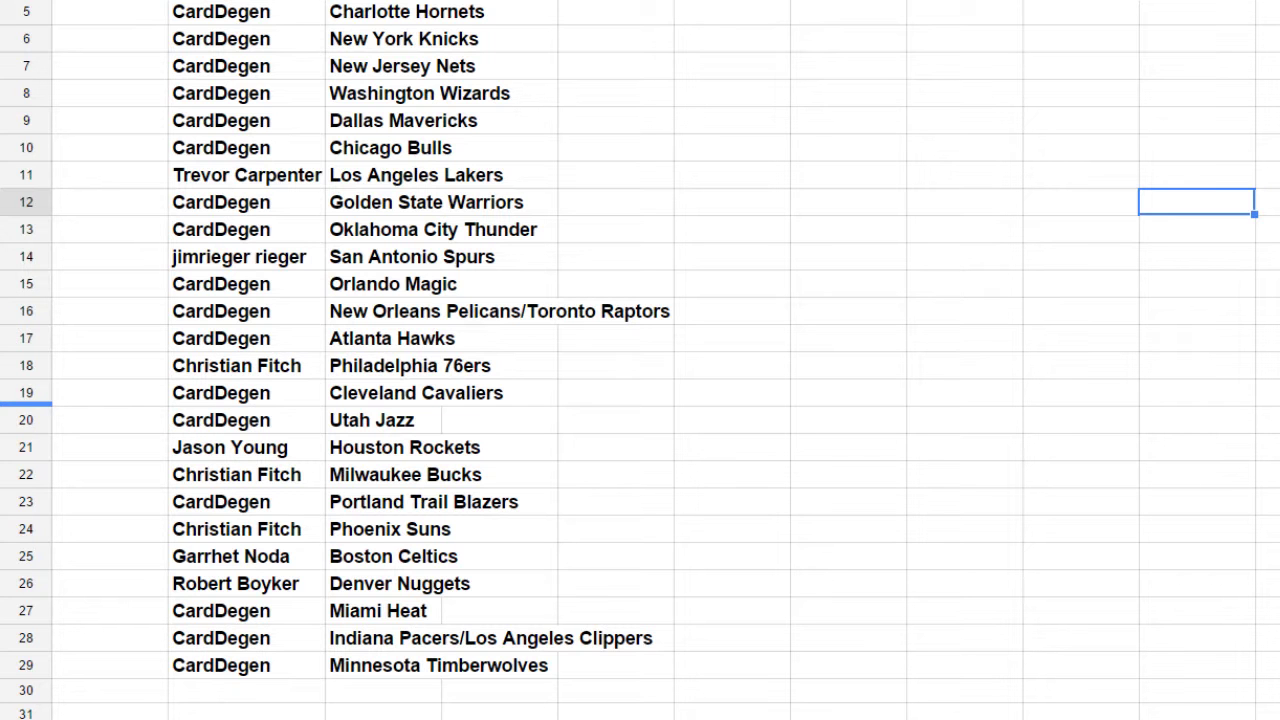
scroll(671, 418, up, 1)
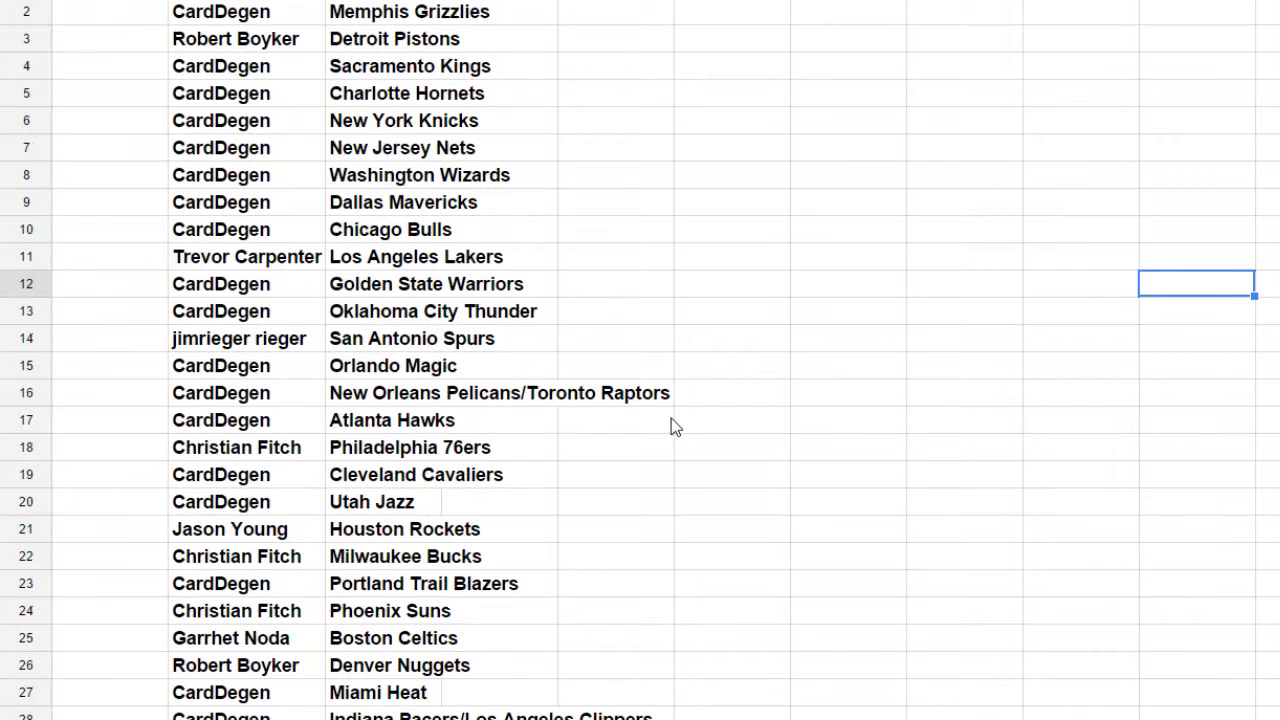
scroll(664, 425, down, 1)
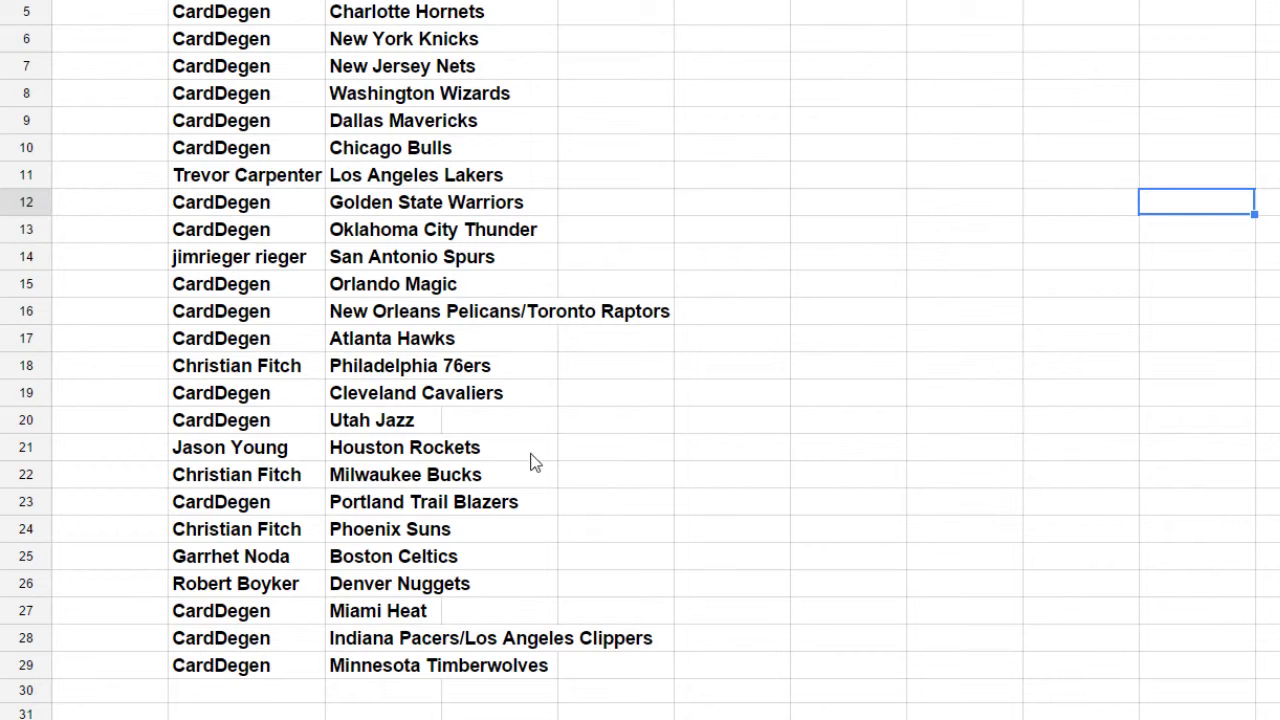
scroll(451, 446, up, 1)
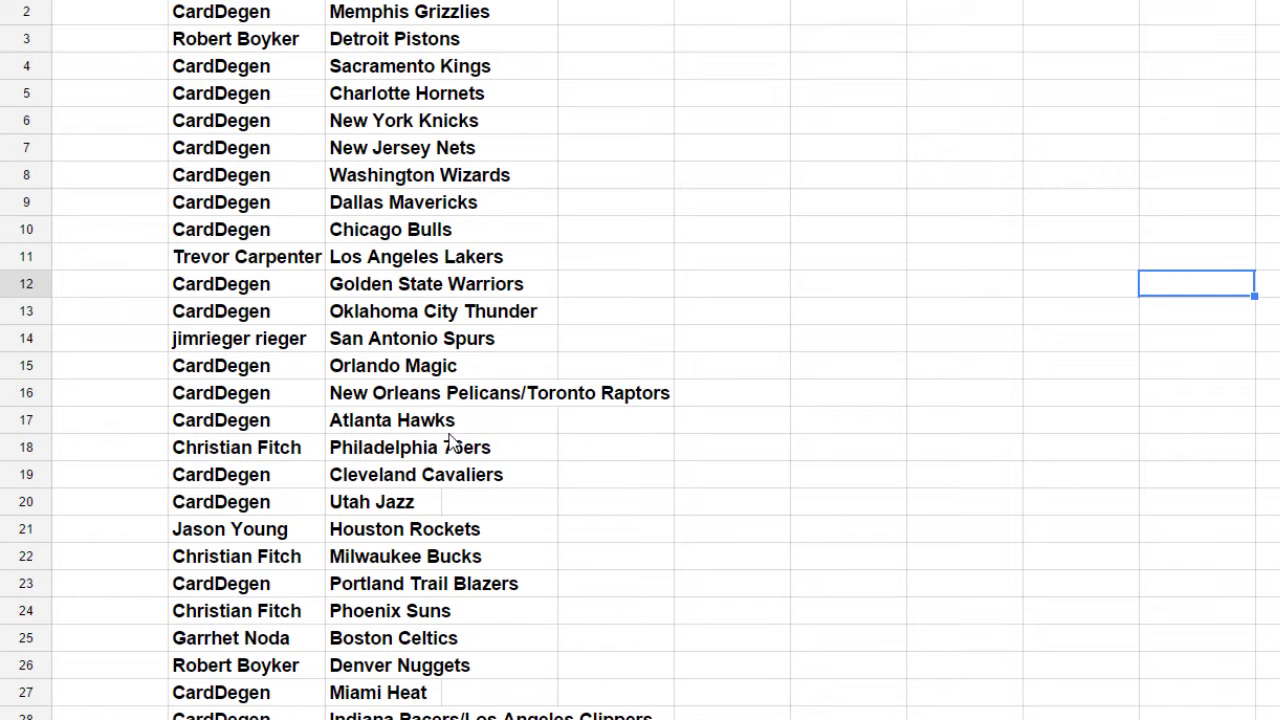